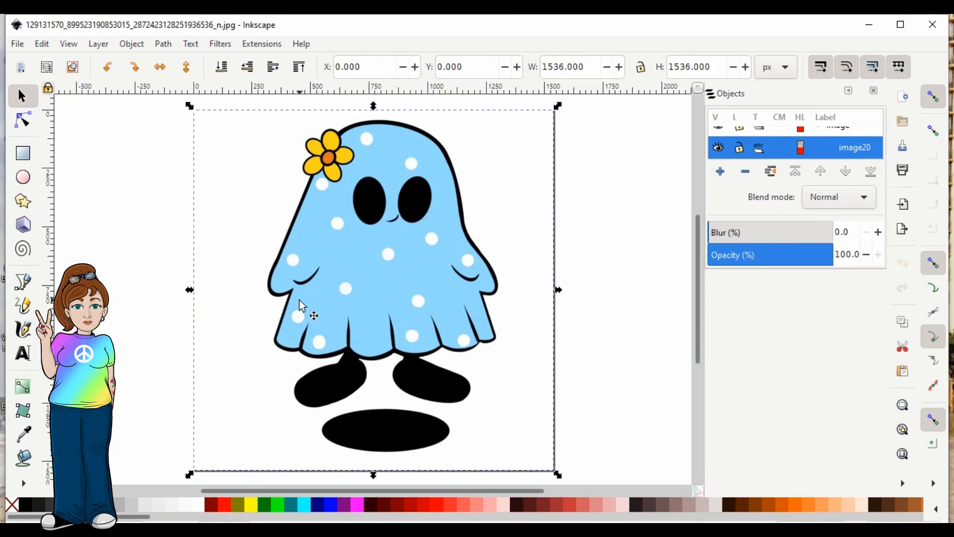
Step: Scale the ghost image down to about 1417 by 1414 px and trace it as a single-scan brightness cutoff bitmap
{"action": "left_click_drag", "start_coordinate": [194, 111], "coordinate": [219, 141]}
{"action": "left_click_drag", "start_coordinate": [401, 272], "coordinate": [379, 250]}
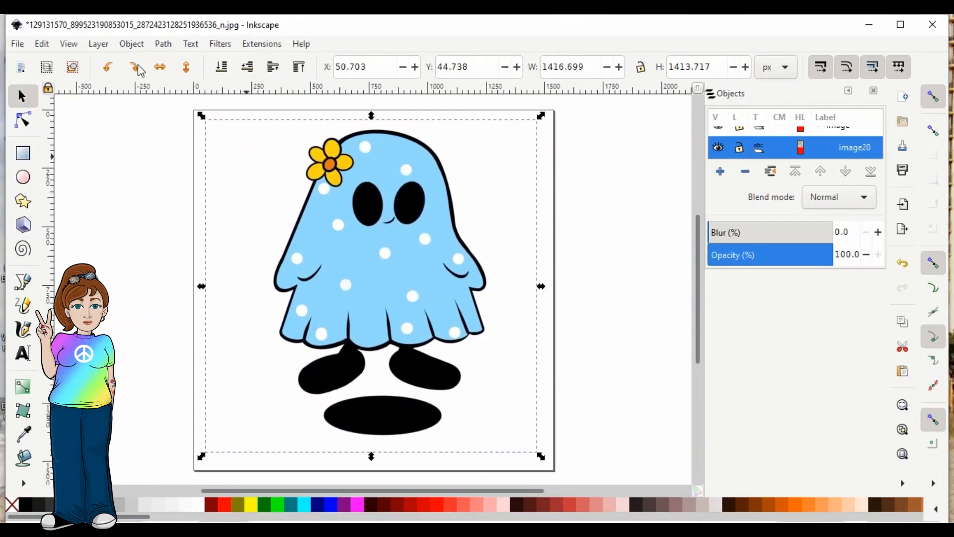
{"action": "left_click", "coordinate": [166, 45]}
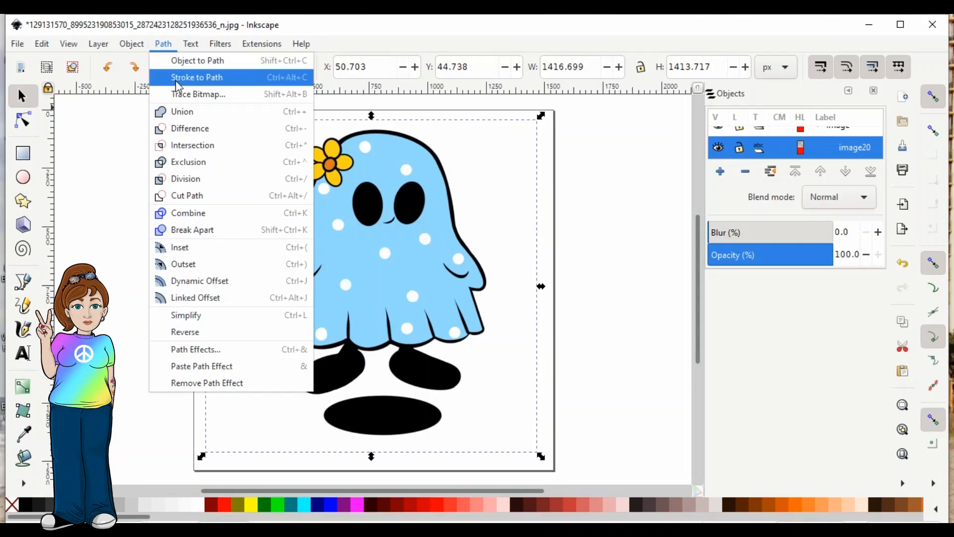
{"action": "left_click", "coordinate": [177, 95]}
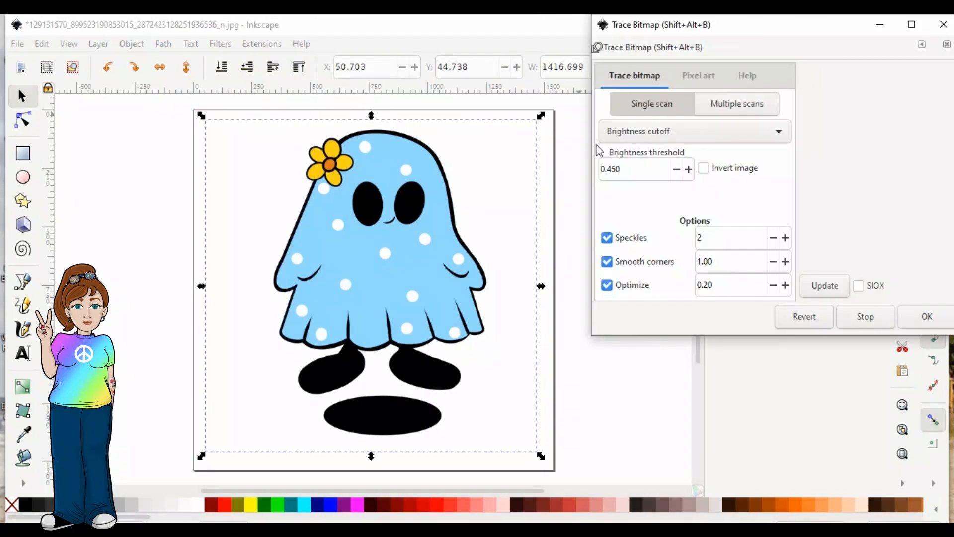
{"action": "left_click", "coordinate": [834, 287]}
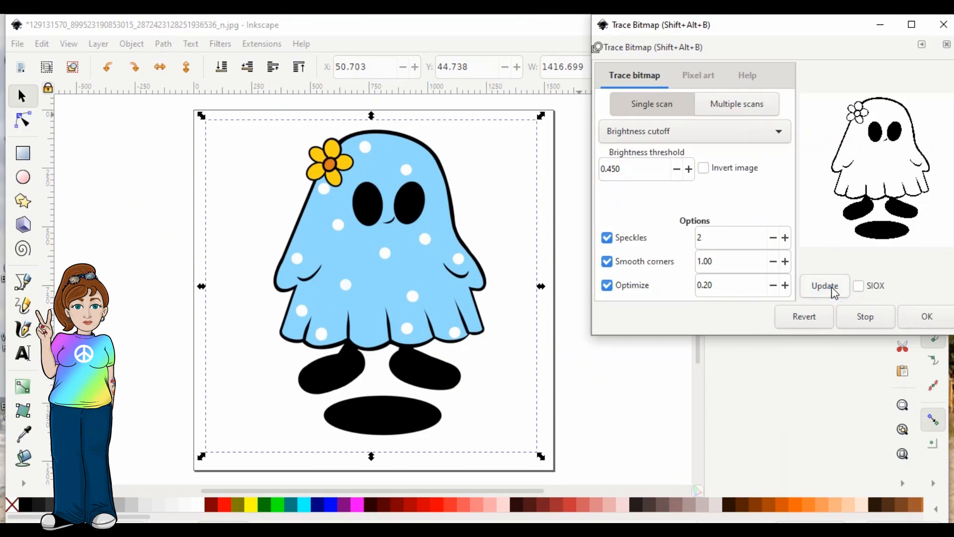
{"action": "left_click", "coordinate": [930, 318]}
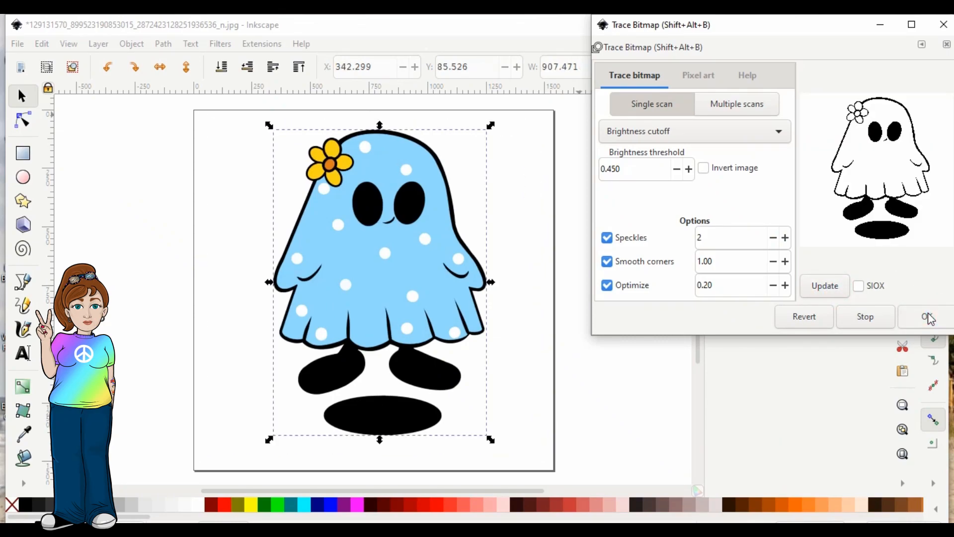
Step: Move the original blue ghost image off the tracing and delete it, closing the Trace Bitmap dialog
{"action": "left_click", "coordinate": [452, 230]}
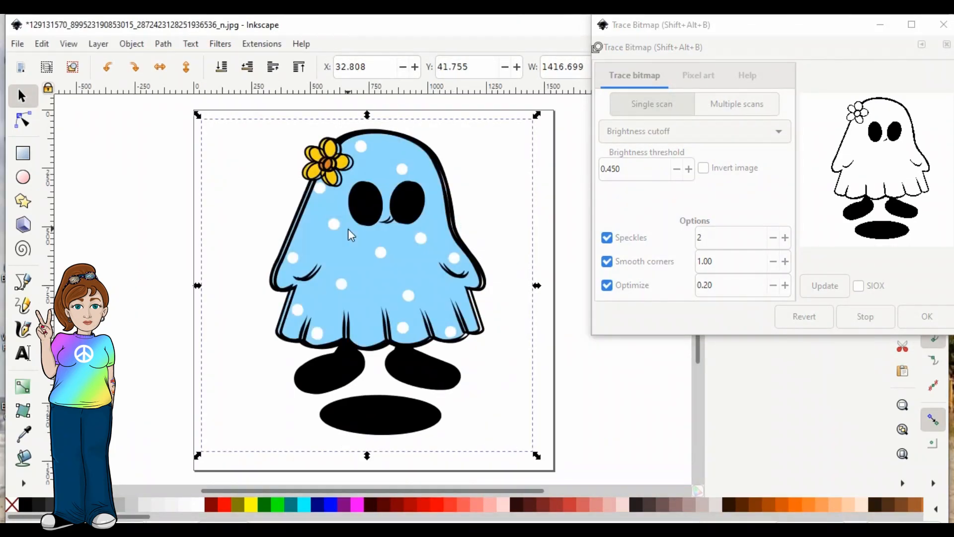
{"action": "left_click_drag", "start_coordinate": [350, 233], "coordinate": [180, 226]}
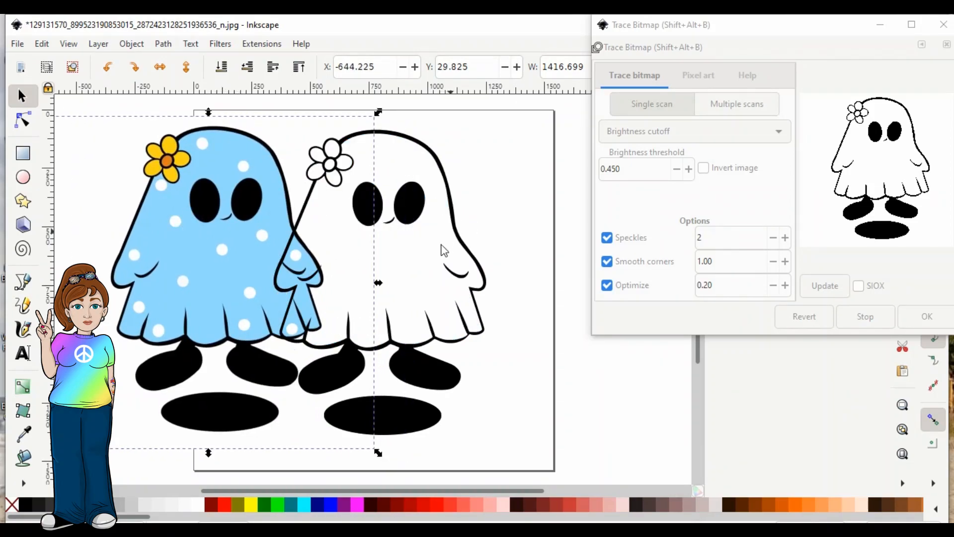
{"action": "right_click", "coordinate": [227, 257]}
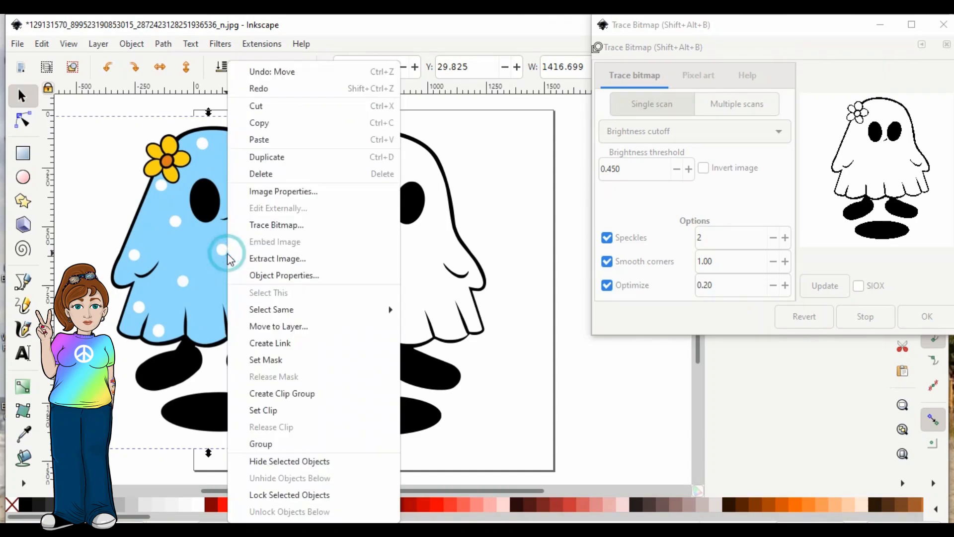
{"action": "left_click", "coordinate": [299, 174]}
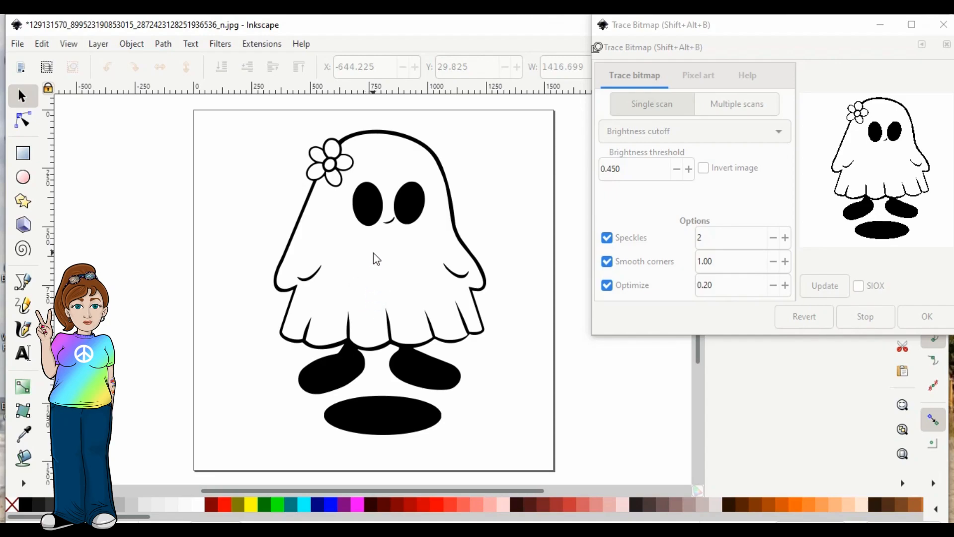
{"action": "left_click", "coordinate": [401, 264]}
{"action": "left_click", "coordinate": [943, 25]}
{"action": "left_click", "coordinate": [390, 248]}
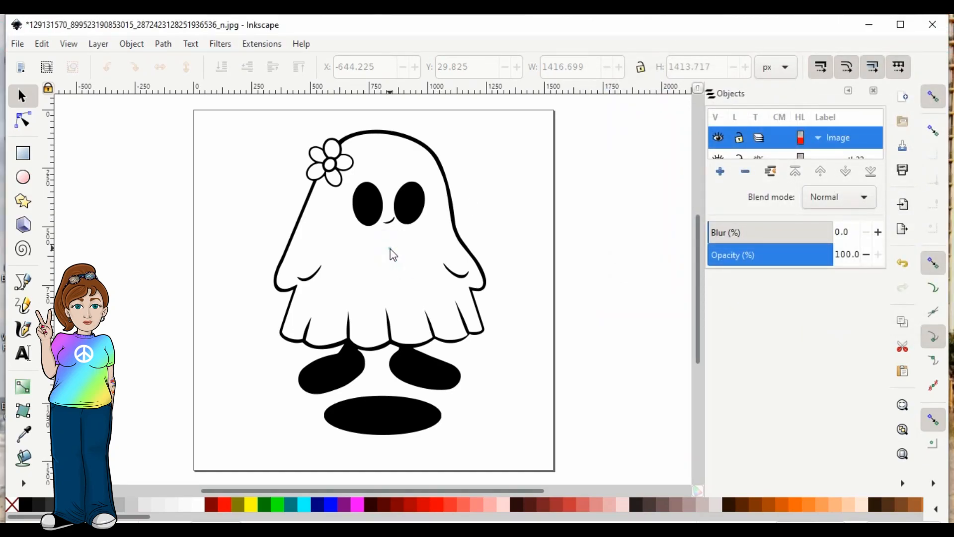
Step: Save the traced ghost in Downloads as "Ghost Daisy 1b" in Plain SVG format
{"action": "left_click", "coordinate": [17, 44]}
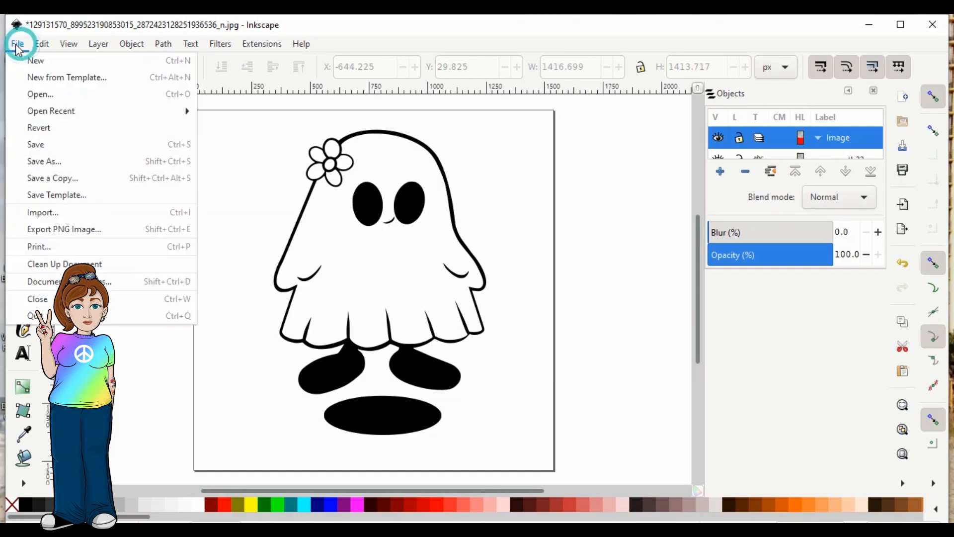
{"action": "left_click", "coordinate": [34, 161]}
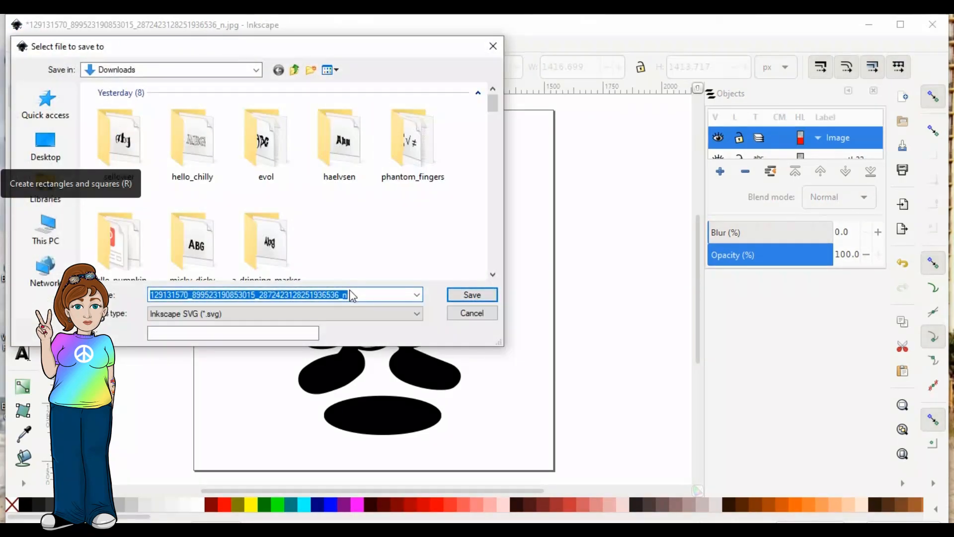
{"action": "type", "text": "Ghost Dai"}
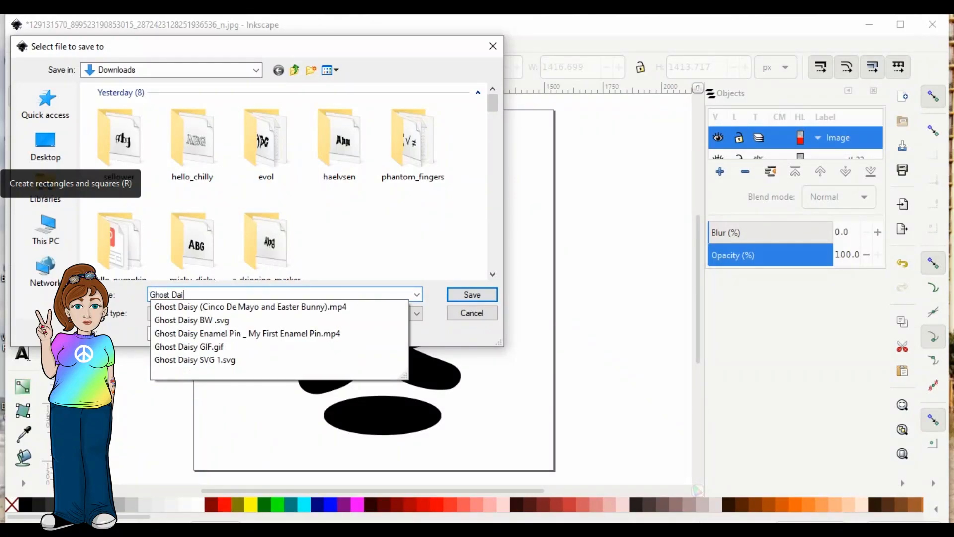
{"action": "type", "text": "sy 1b"}
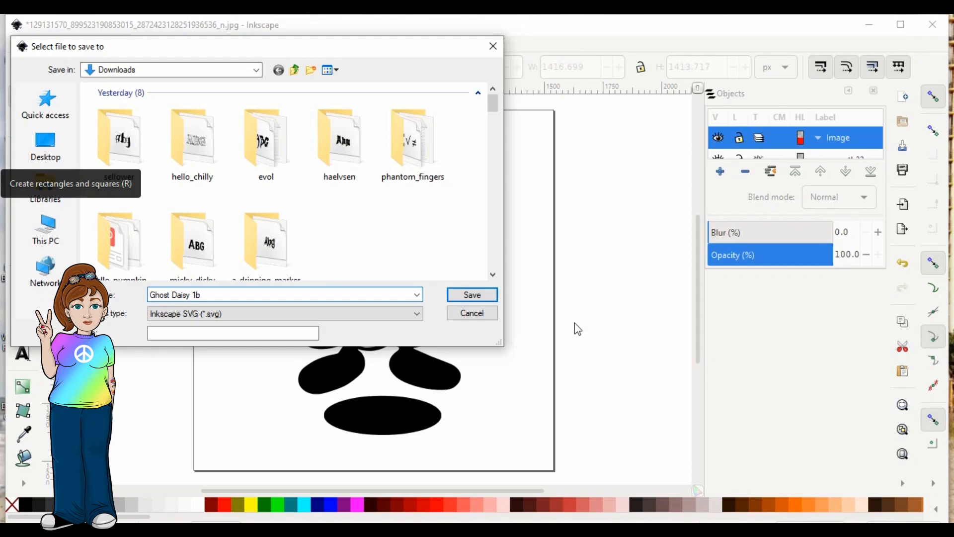
{"action": "left_click", "coordinate": [414, 317]}
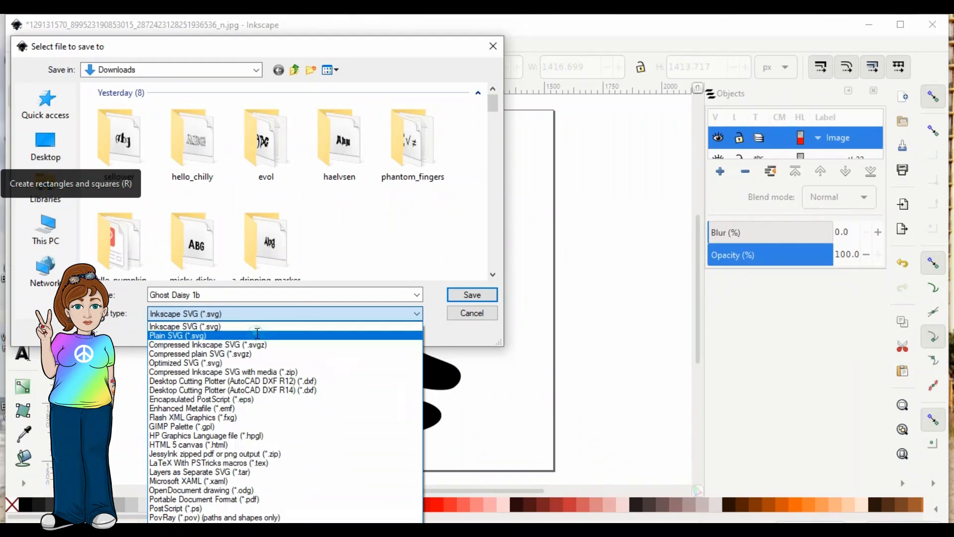
{"action": "left_click", "coordinate": [257, 335]}
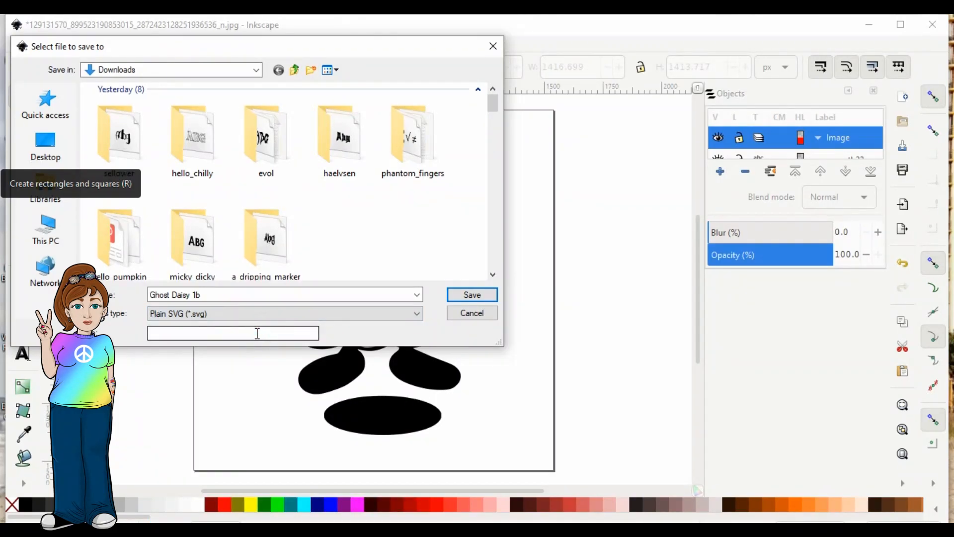
{"action": "left_click", "coordinate": [472, 295]}
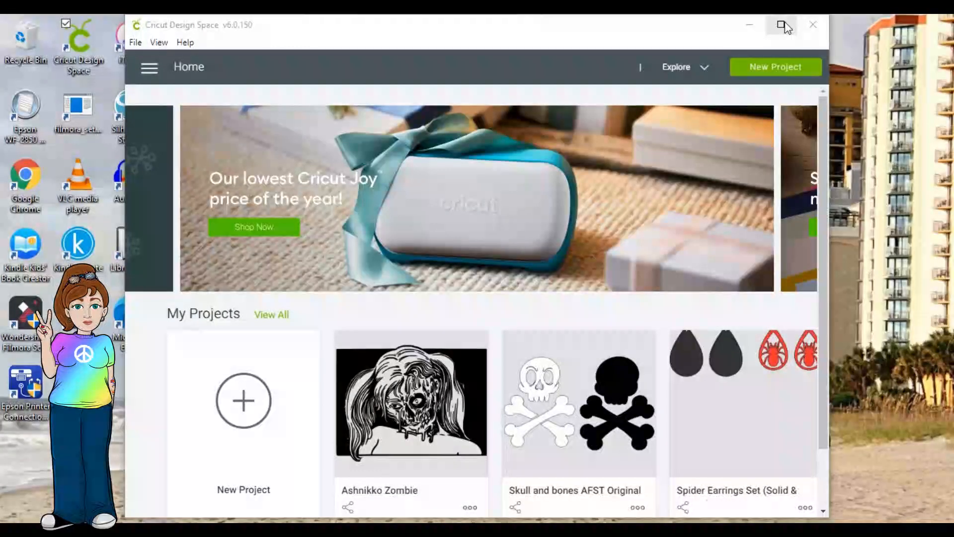
Step: Upload the Ghost Daisy 1b file from Downloads as an image in a new Cricut Design Space project
{"action": "left_click", "coordinate": [784, 24]}
{"action": "left_click", "coordinate": [121, 396]}
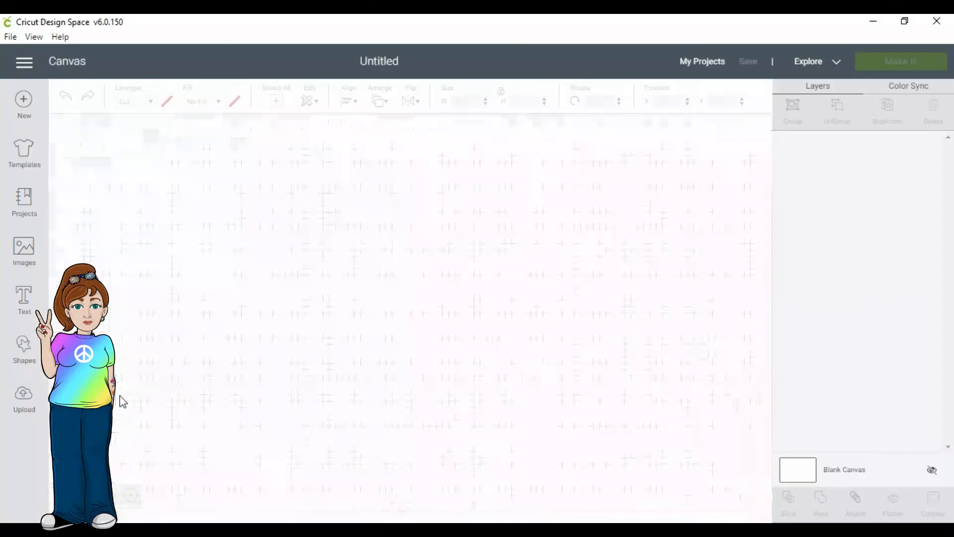
{"action": "left_click", "coordinate": [24, 397]}
{"action": "left_click", "coordinate": [261, 279]}
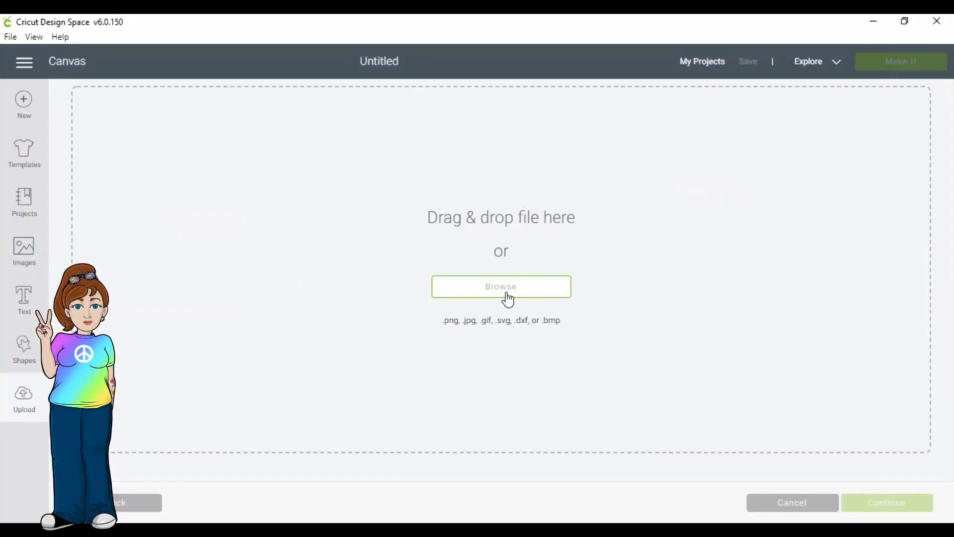
{"action": "left_click", "coordinate": [511, 292]}
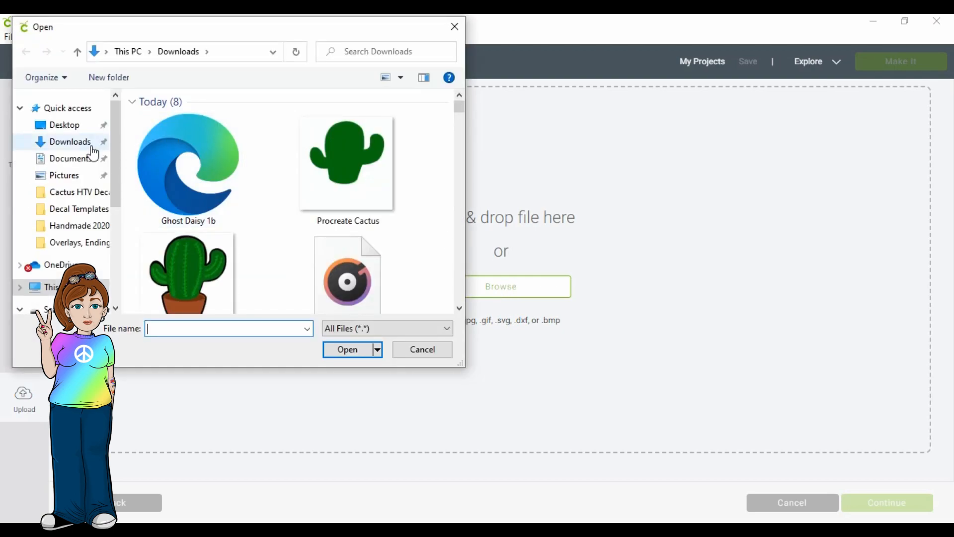
{"action": "left_click", "coordinate": [180, 175]}
{"action": "double_click", "coordinate": [180, 174]}
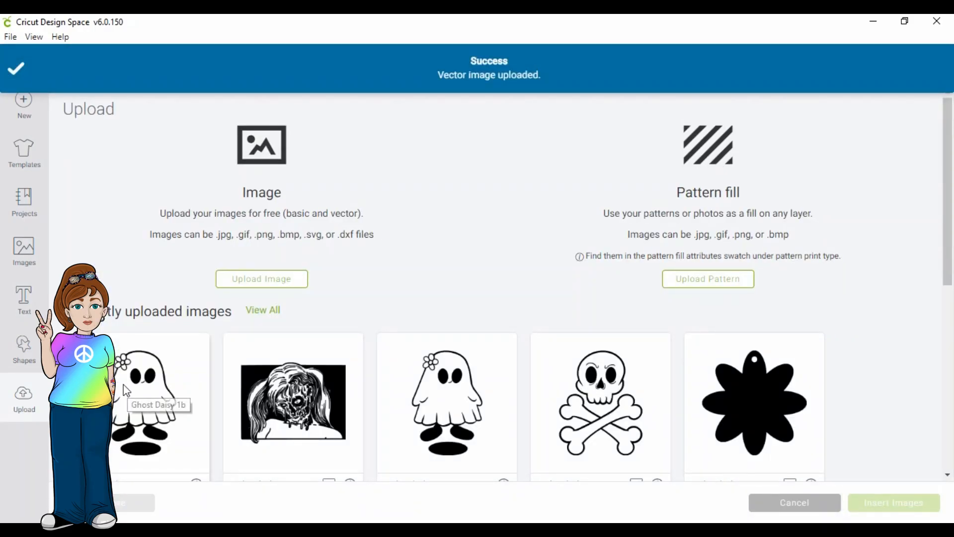
Step: Insert the uploaded Ghost Daisy 1b image onto the canvas and set its width to 4 inches
{"action": "left_click", "coordinate": [127, 391]}
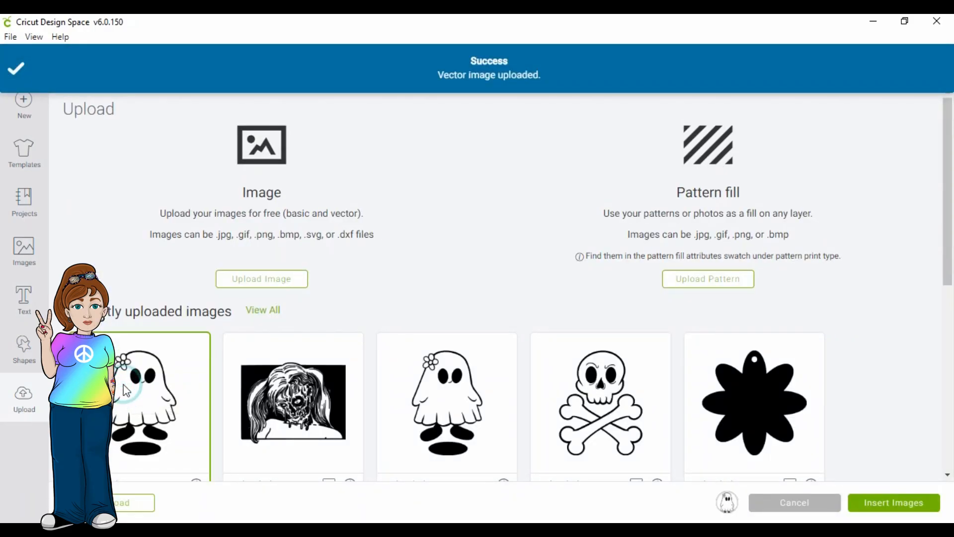
{"action": "left_click", "coordinate": [897, 502]}
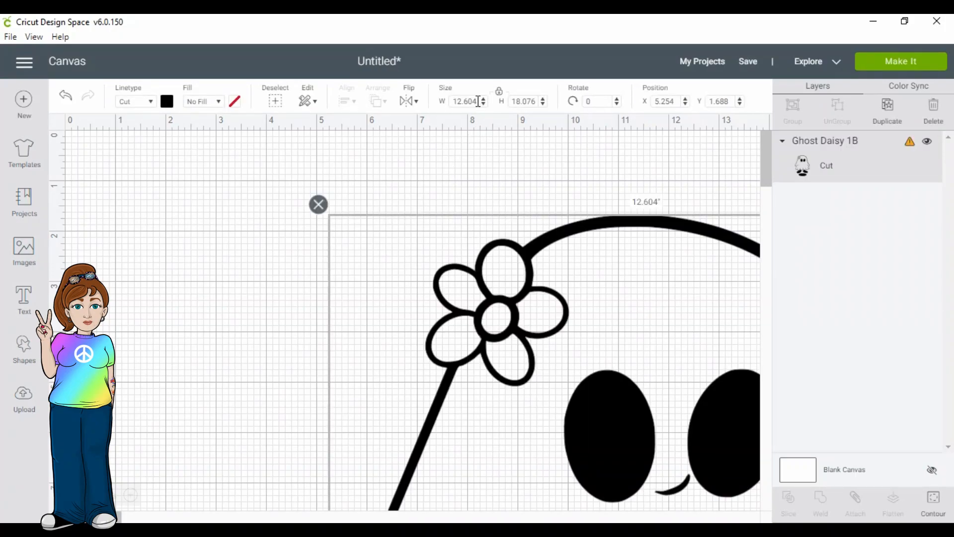
{"action": "left_click", "coordinate": [478, 101]}
{"action": "type", "text": "4"}
{"action": "left_click", "coordinate": [535, 101]}
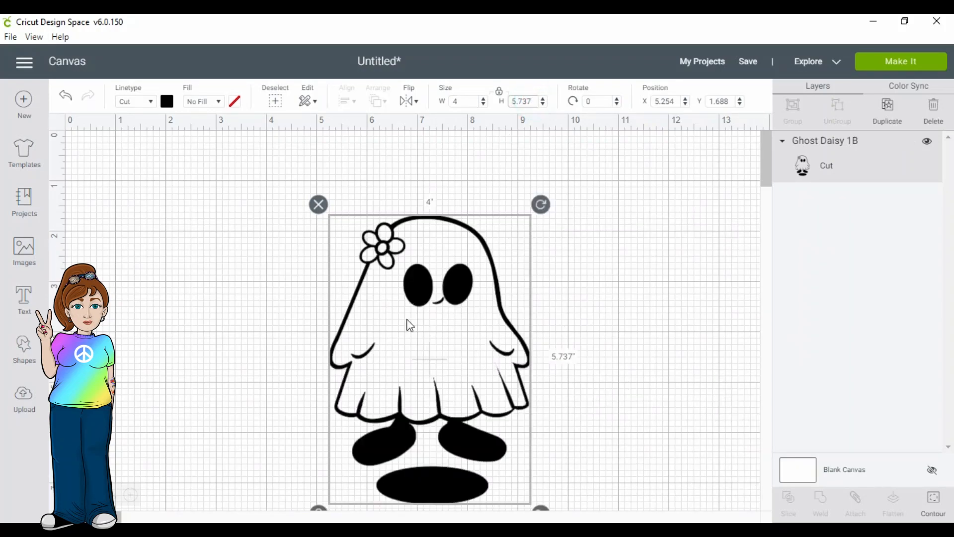
Step: Move the ghost near the canvas origin and make three duplicates, two beside it in a row and one below it
{"action": "left_click_drag", "start_coordinate": [416, 341], "coordinate": [190, 304]}
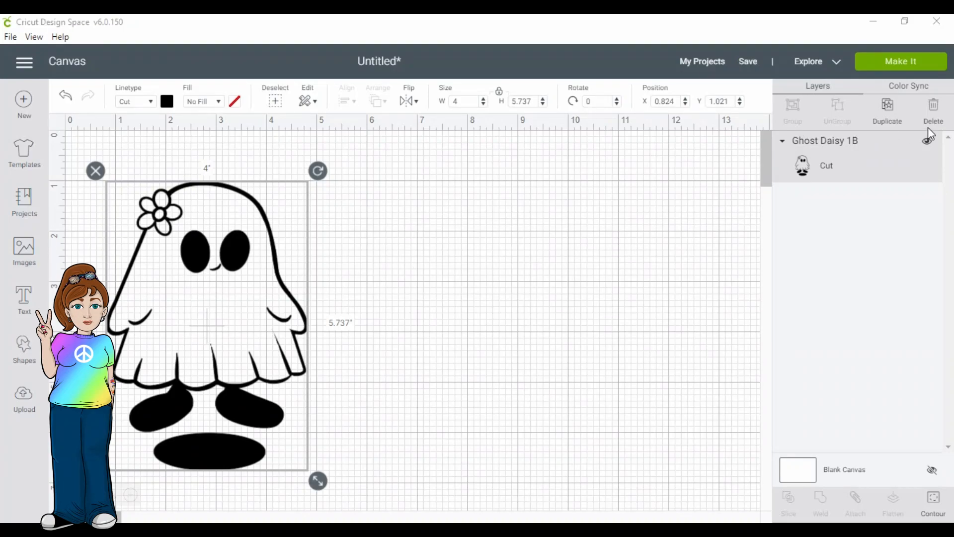
{"action": "left_click", "coordinate": [888, 111]}
{"action": "left_click_drag", "start_coordinate": [234, 323], "coordinate": [246, 511]}
{"action": "left_click", "coordinate": [887, 110]}
{"action": "left_click", "coordinate": [889, 115]}
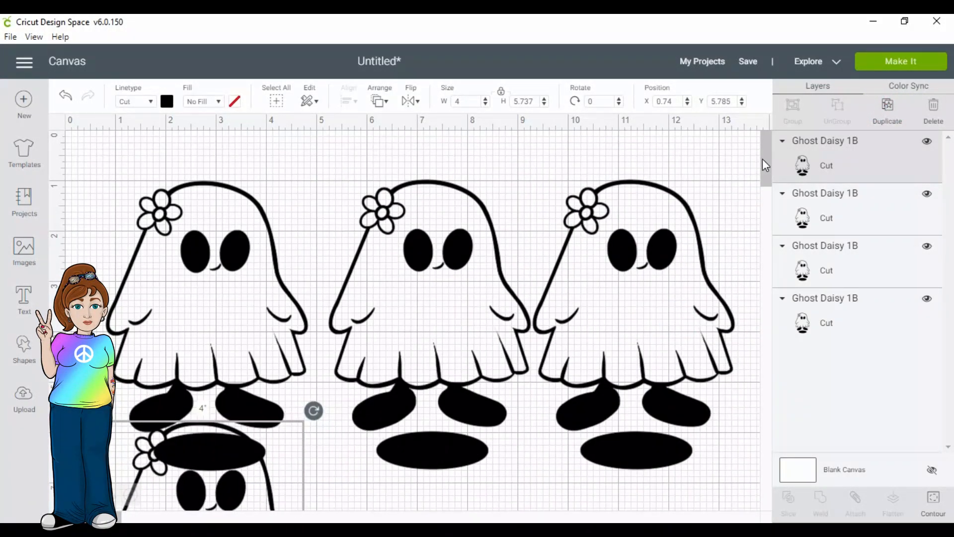
{"action": "scroll", "coordinate": [762, 159], "scroll_direction": "down", "scroll_amount": 5}
{"action": "scroll", "coordinate": [764, 164], "scroll_direction": "up", "scroll_amount": 3}
{"action": "scroll", "coordinate": [764, 162], "scroll_direction": "down", "scroll_amount": 1}
{"action": "left_click_drag", "start_coordinate": [237, 327], "coordinate": [228, 394]}
{"action": "left_click", "coordinate": [406, 271]}
{"action": "scroll", "coordinate": [406, 270], "scroll_direction": "up", "scroll_amount": 5}
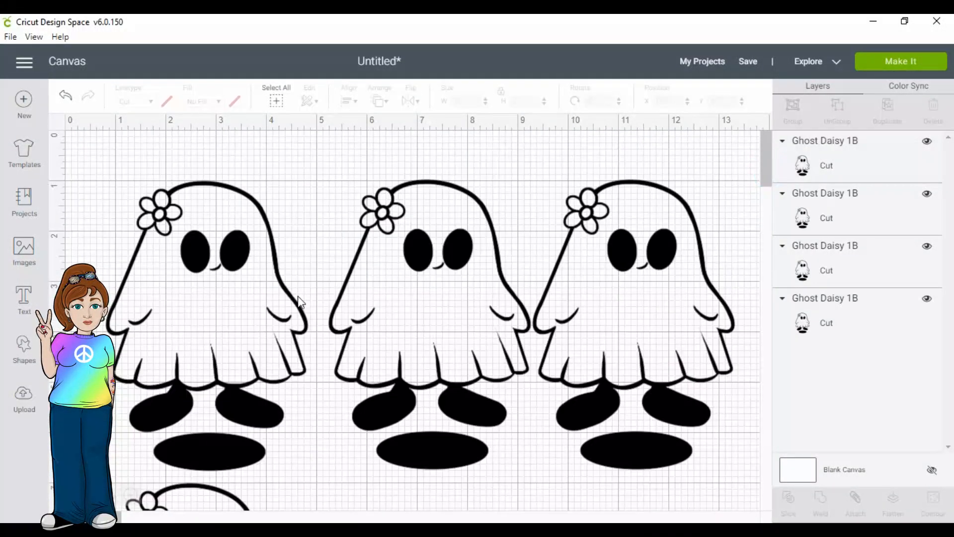
Step: Hide the contours of the inner dress outline, the shadow ellipse and both eyes on the middle ghost
{"action": "left_click", "coordinate": [249, 306]}
{"action": "left_click", "coordinate": [440, 304]}
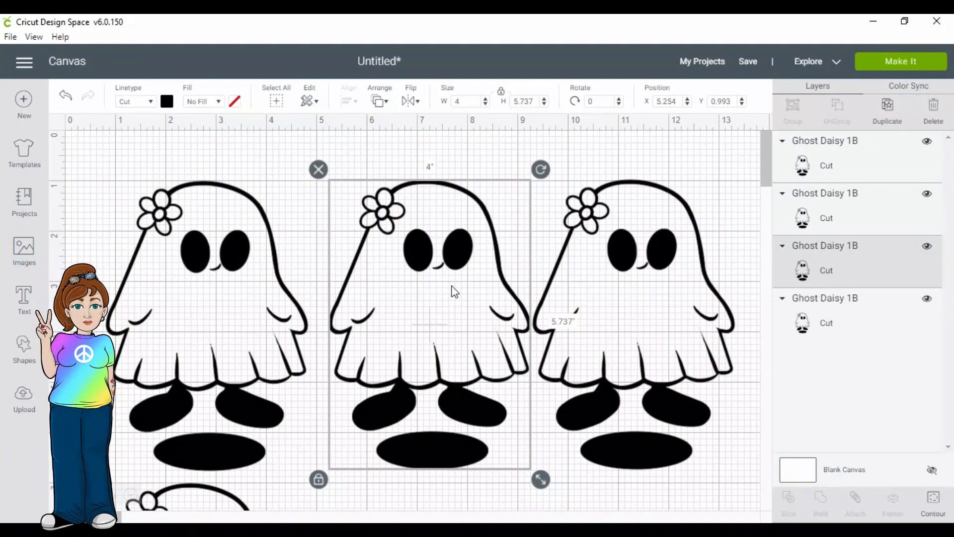
{"action": "left_click", "coordinate": [934, 505]}
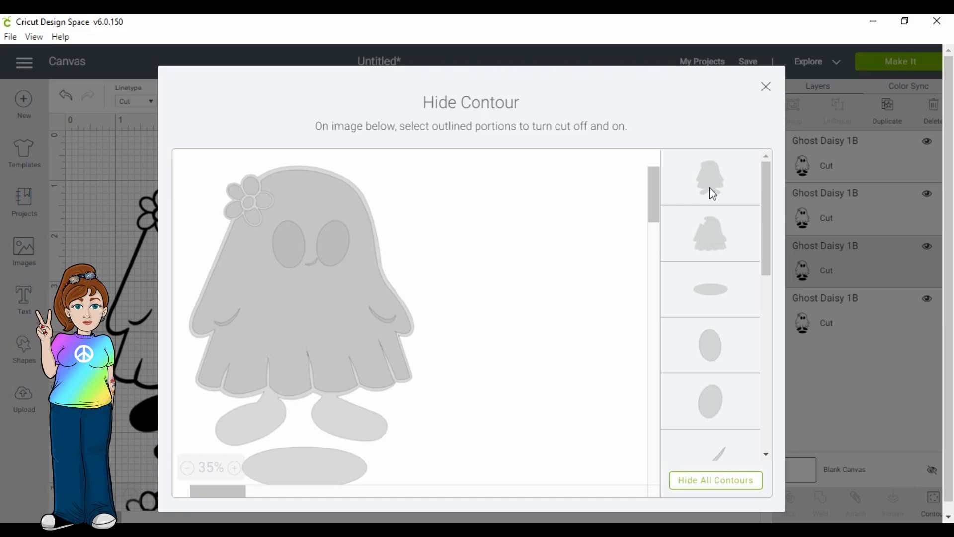
{"action": "left_click", "coordinate": [709, 237]}
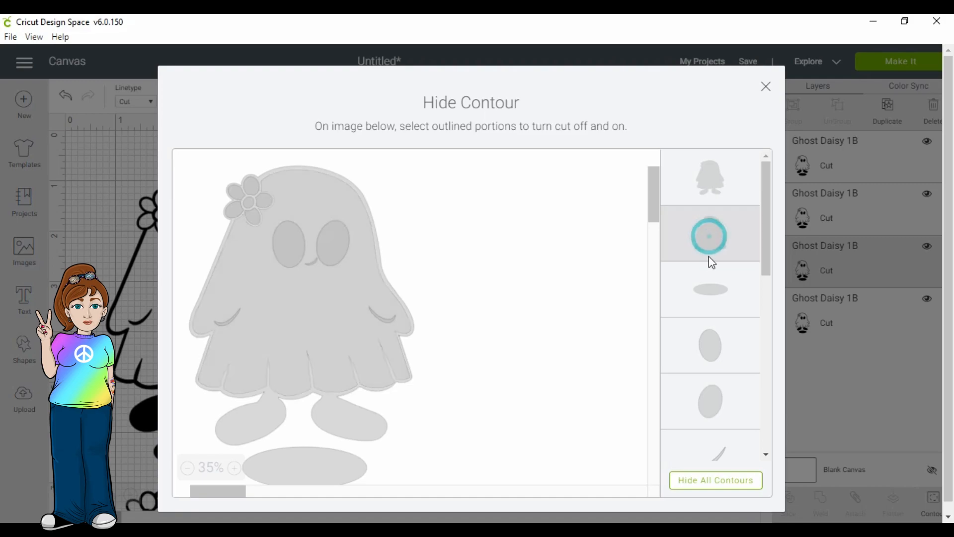
{"action": "left_click", "coordinate": [708, 275]}
{"action": "left_click", "coordinate": [707, 348]}
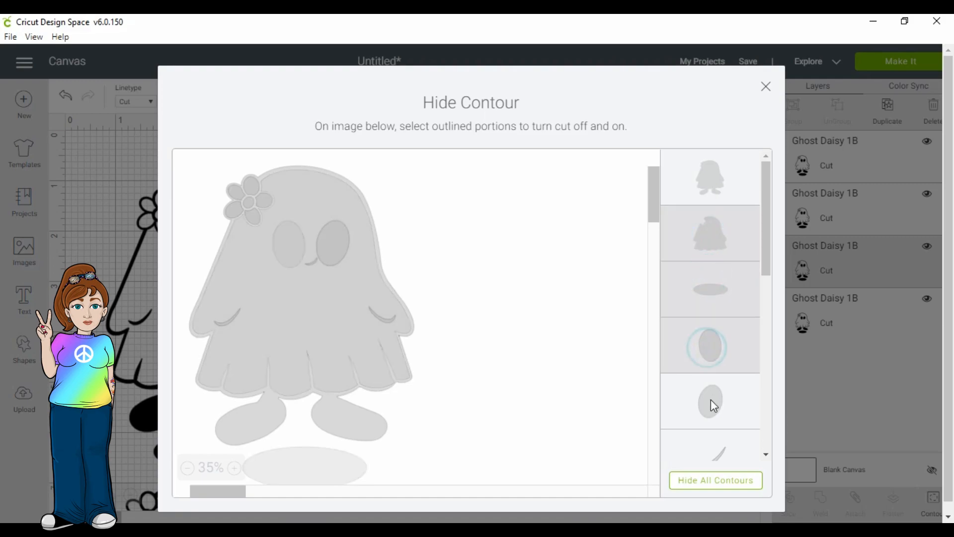
{"action": "left_click", "coordinate": [711, 401]}
Step: Hide the contours of both arm curves and the first four flower petals on the middle ghost
{"action": "left_click_drag", "start_coordinate": [769, 261], "coordinate": [769, 311]}
{"action": "left_click", "coordinate": [711, 318]}
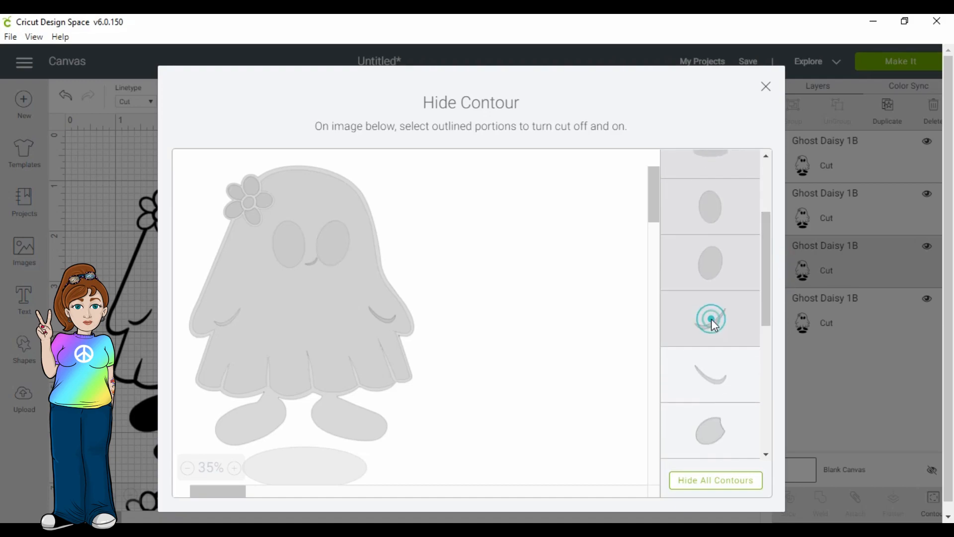
{"action": "left_click", "coordinate": [719, 381]}
{"action": "left_click", "coordinate": [728, 429]}
{"action": "left_click_drag", "start_coordinate": [767, 307], "coordinate": [764, 371]}
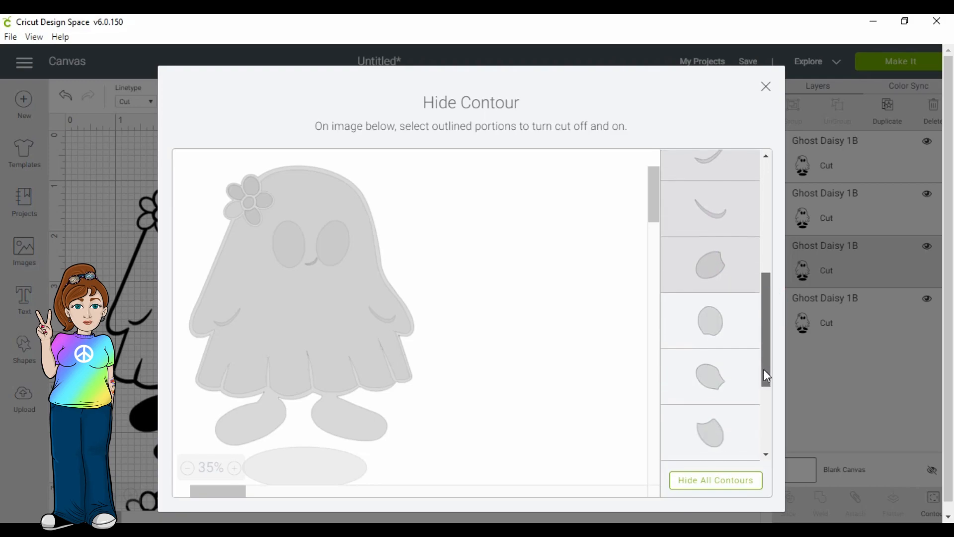
{"action": "left_click", "coordinate": [716, 323]}
{"action": "left_click", "coordinate": [714, 368]}
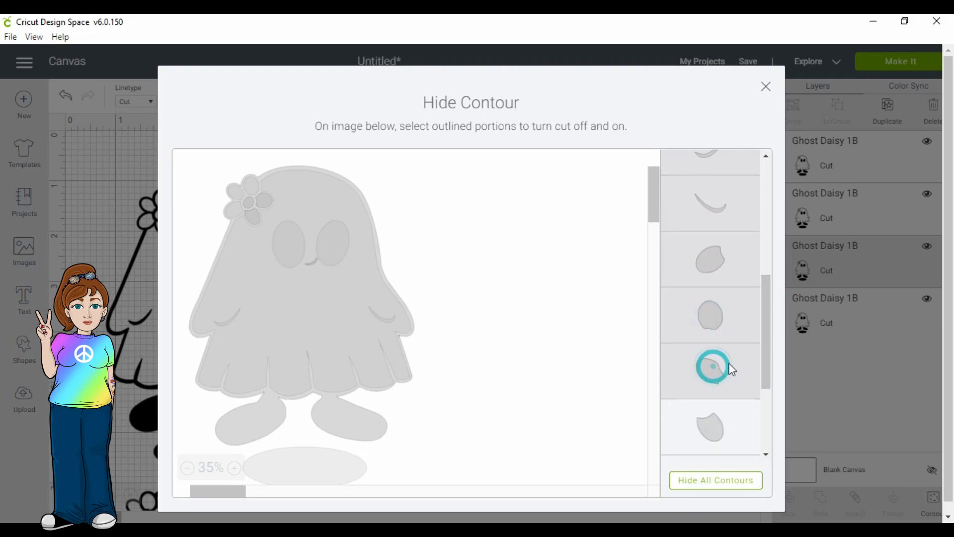
{"action": "left_click", "coordinate": [720, 434]}
Step: Hide the last petal, flower centre and smile contours on the middle ghost and shift the resulting silhouette slightly left
{"action": "left_click_drag", "start_coordinate": [769, 370], "coordinate": [769, 435]}
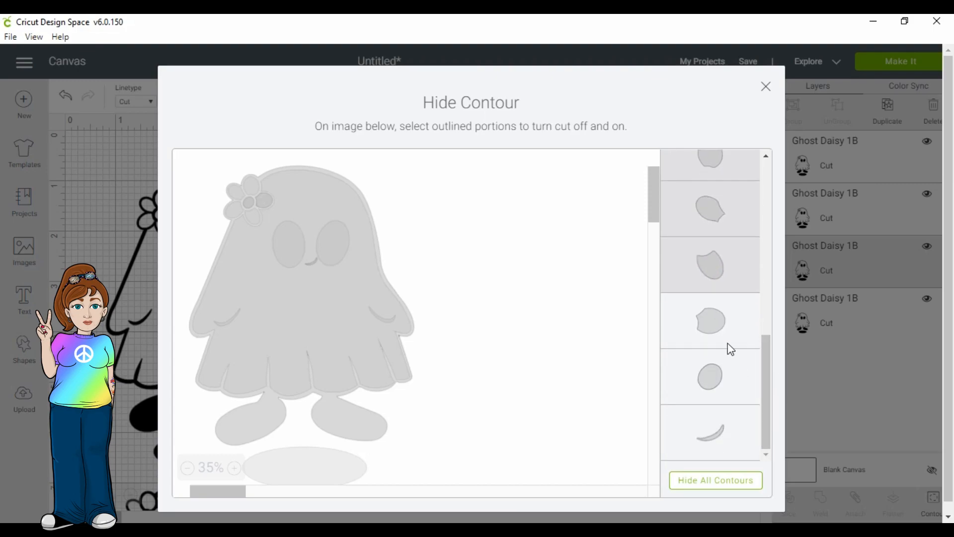
{"action": "left_click", "coordinate": [721, 330]}
{"action": "left_click", "coordinate": [710, 377]}
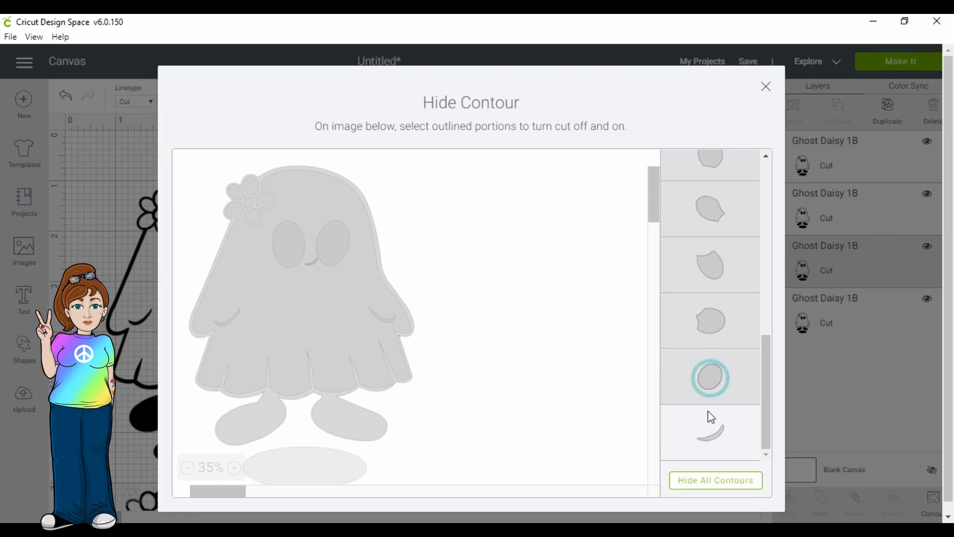
{"action": "left_click", "coordinate": [708, 422]}
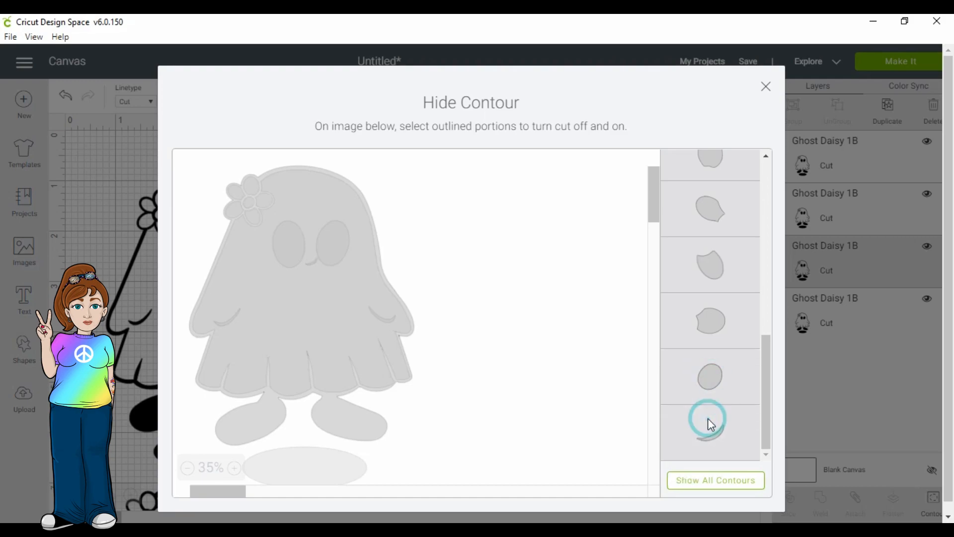
{"action": "left_click", "coordinate": [767, 88]}
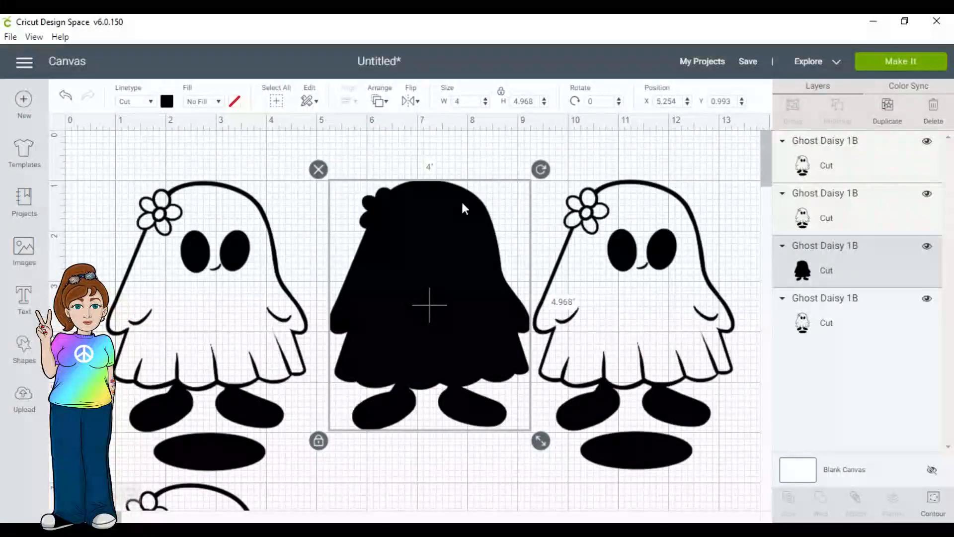
{"action": "mouse_move", "coordinate": [481, 217]}
{"action": "left_mouse_down"}
{"action": "mouse_move", "coordinate": [471, 232]}
{"action": "mouse_move", "coordinate": [471, 219]}
{"action": "left_mouse_up"}
Step: Hide the contours of the outer body outline, shadow ellipse, both eyes and first arm curve on the rightmost ghost
{"action": "left_click", "coordinate": [633, 263]}
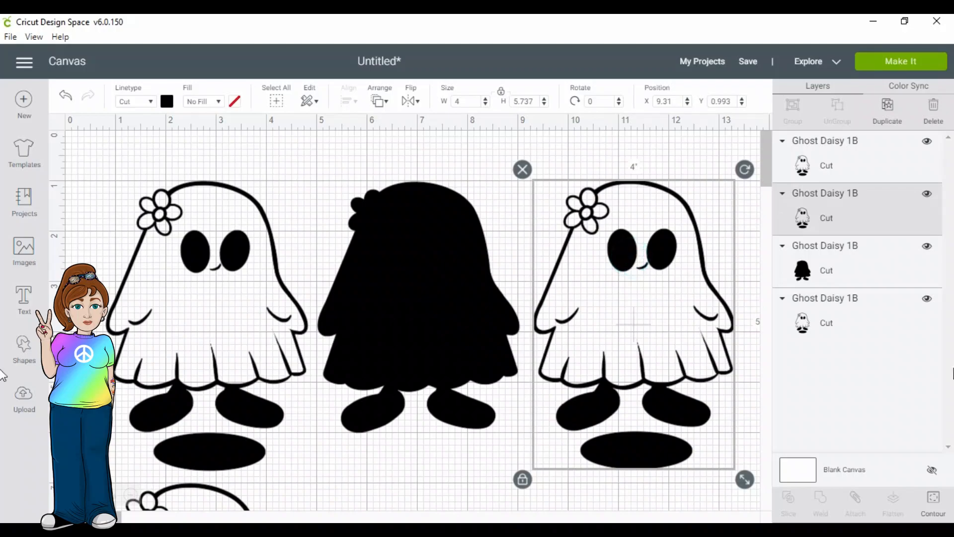
{"action": "left_click", "coordinate": [933, 498]}
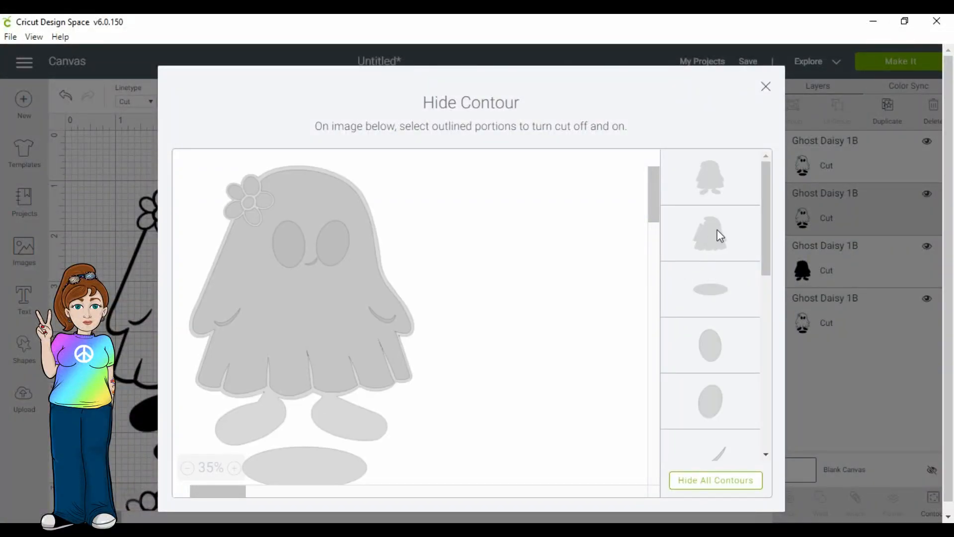
{"action": "left_click", "coordinate": [712, 183]}
{"action": "left_click", "coordinate": [705, 283]}
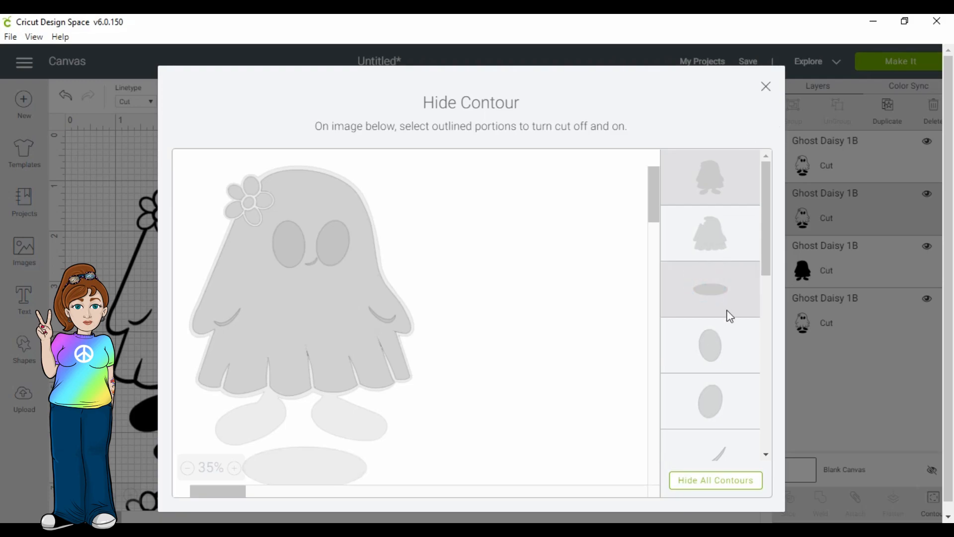
{"action": "left_click", "coordinate": [723, 343]}
{"action": "left_click", "coordinate": [711, 411]}
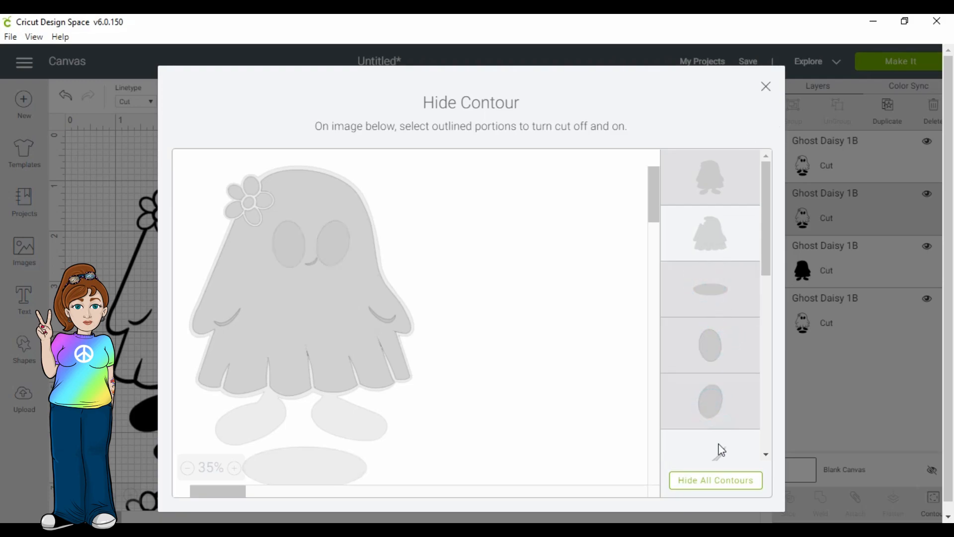
{"action": "left_click", "coordinate": [718, 442]}
Step: Hide the second arm curve, all flower petals, the flower centre and the smile on the rightmost ghost, keeping only the dress shape
{"action": "left_click_drag", "start_coordinate": [769, 244], "coordinate": [768, 407]}
{"action": "left_click", "coordinate": [724, 293]}
{"action": "left_click", "coordinate": [722, 350]}
{"action": "left_click", "coordinate": [716, 396]}
{"action": "left_click", "coordinate": [725, 251]}
{"action": "left_click", "coordinate": [724, 311]}
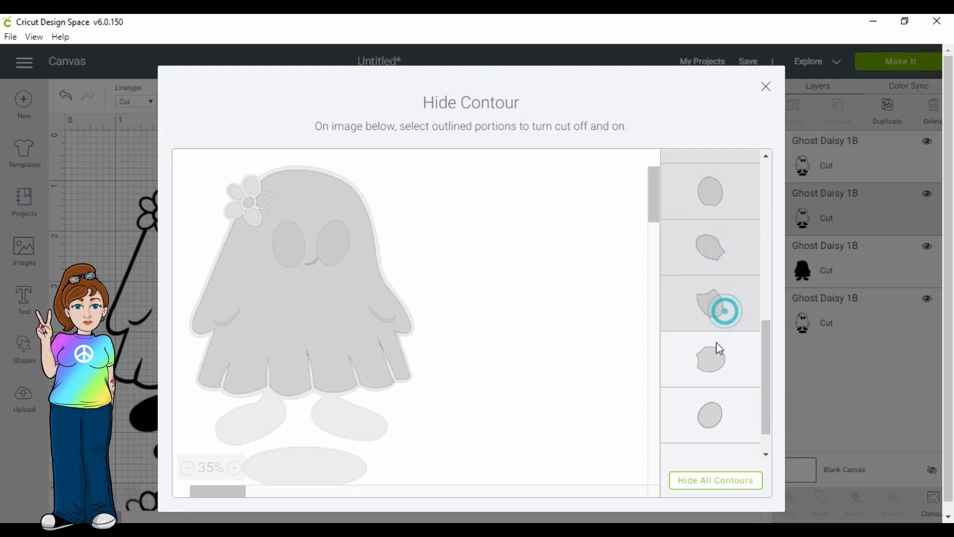
{"action": "left_click", "coordinate": [711, 362]}
{"action": "left_click", "coordinate": [717, 409]}
{"action": "scroll", "coordinate": [771, 405], "scroll_direction": "down", "scroll_amount": 1}
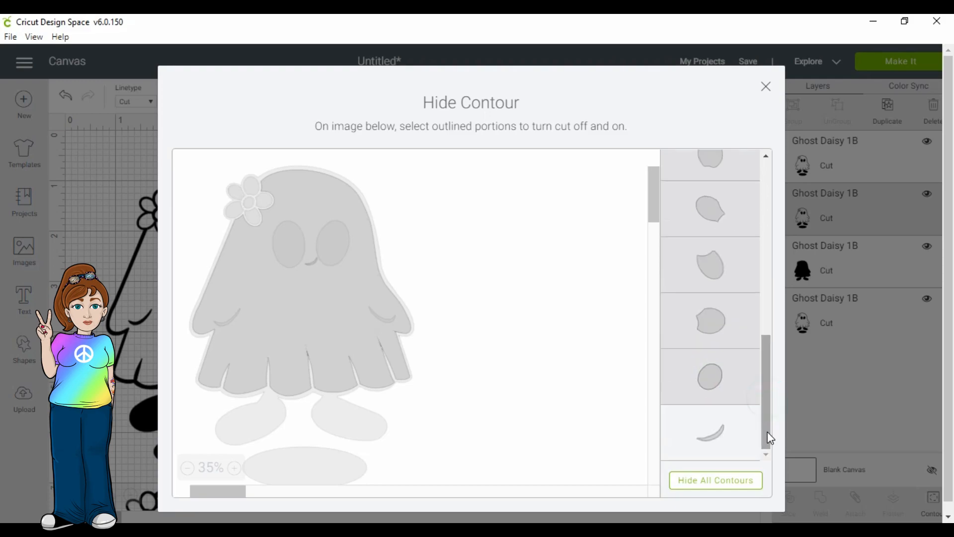
{"action": "left_click", "coordinate": [724, 435]}
{"action": "left_click", "coordinate": [766, 87]}
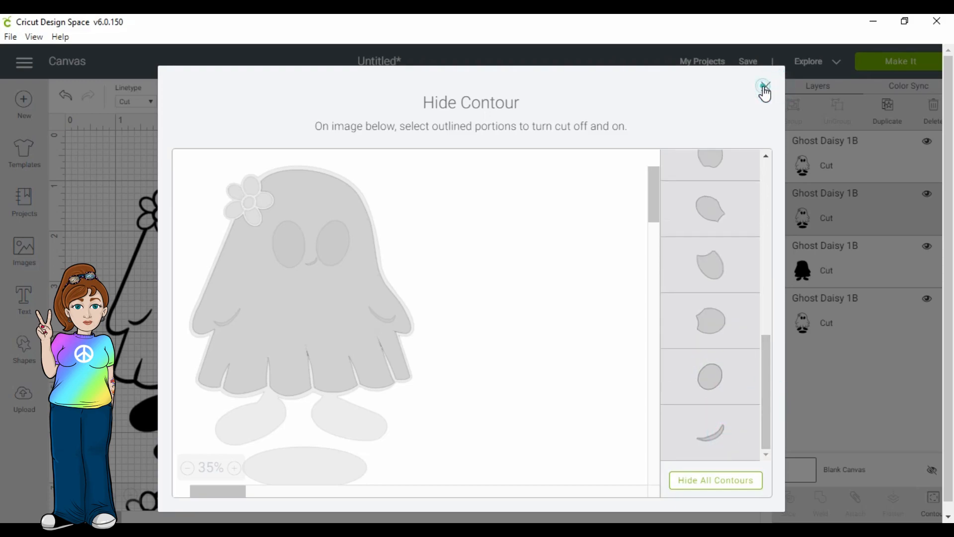
Step: Turn the shadow ellipse contour back on for the middle black silhouette
{"action": "left_click", "coordinate": [419, 269]}
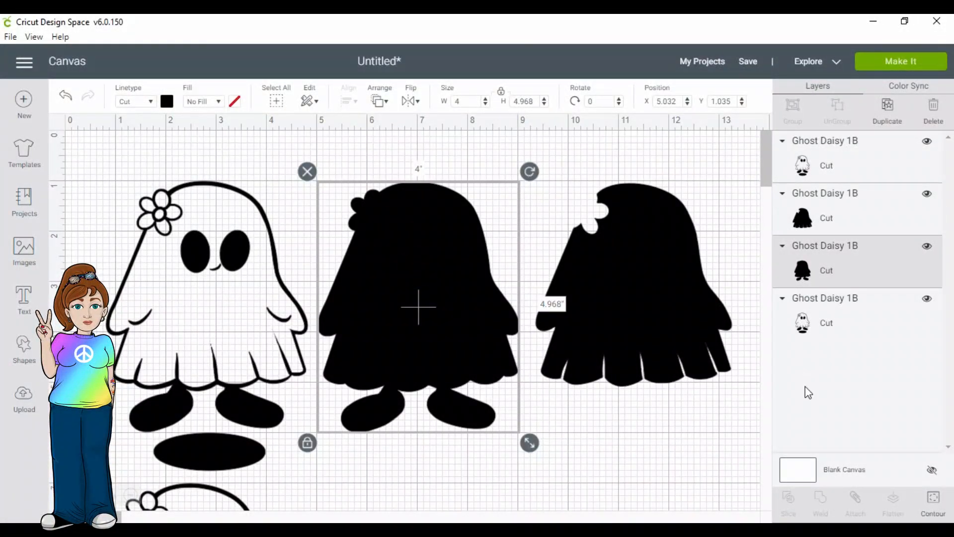
{"action": "left_click", "coordinate": [933, 506]}
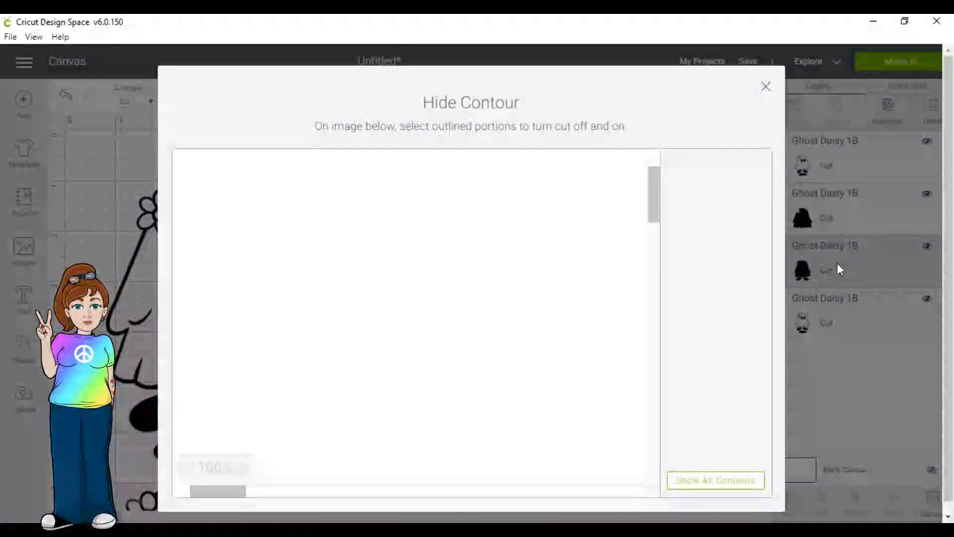
{"action": "left_click", "coordinate": [707, 302]}
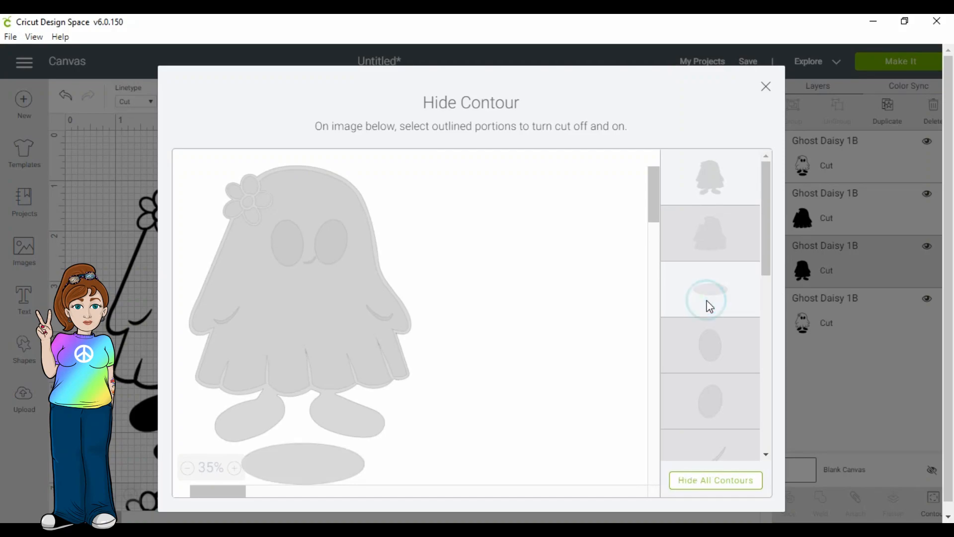
{"action": "left_click", "coordinate": [766, 87]}
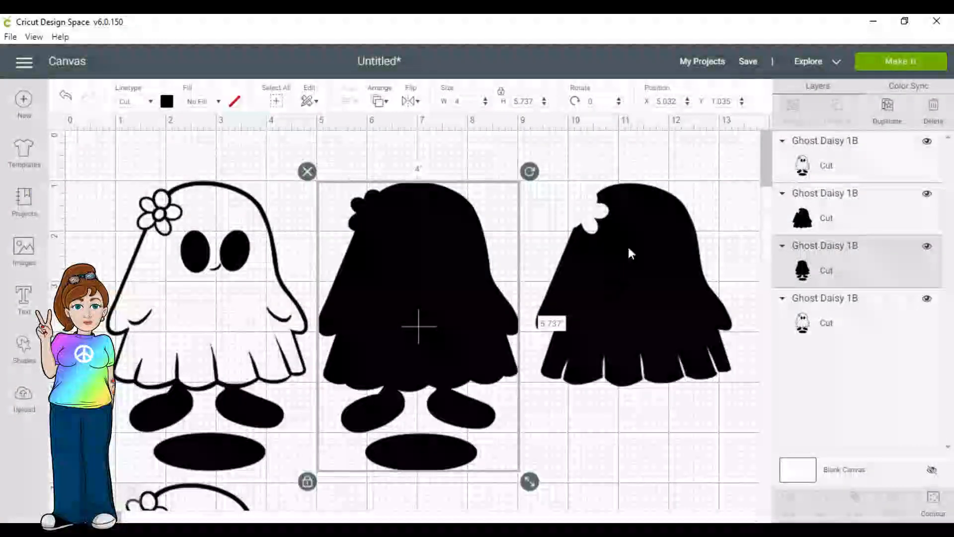
Step: Change the material colour of the solid dress shape to light blue
{"action": "left_click", "coordinate": [657, 234]}
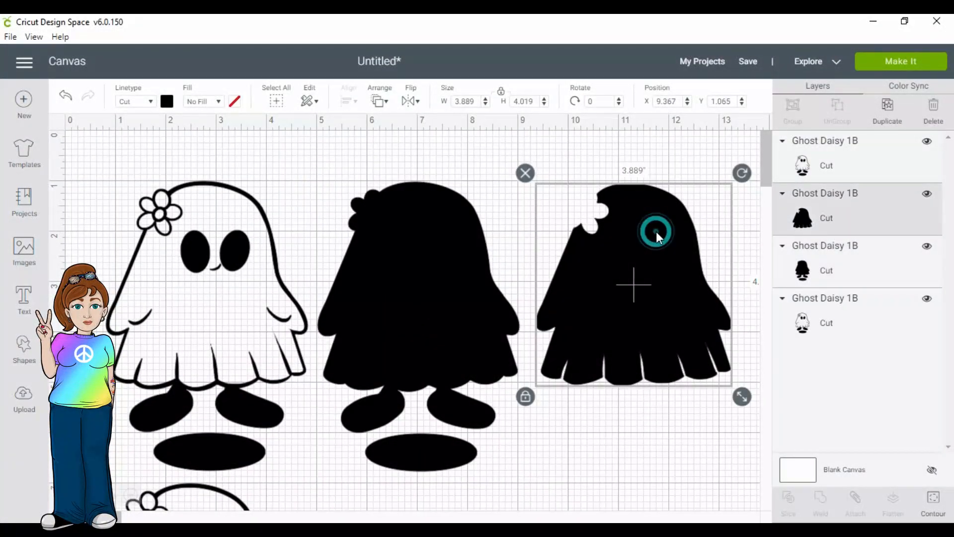
{"action": "left_click", "coordinate": [168, 102]}
{"action": "left_click", "coordinate": [233, 193]}
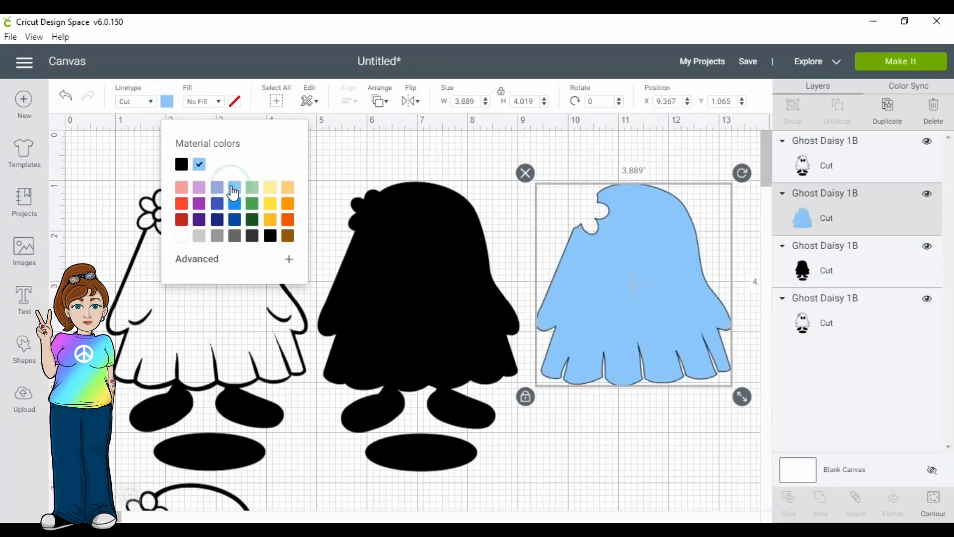
{"action": "left_click", "coordinate": [660, 252]}
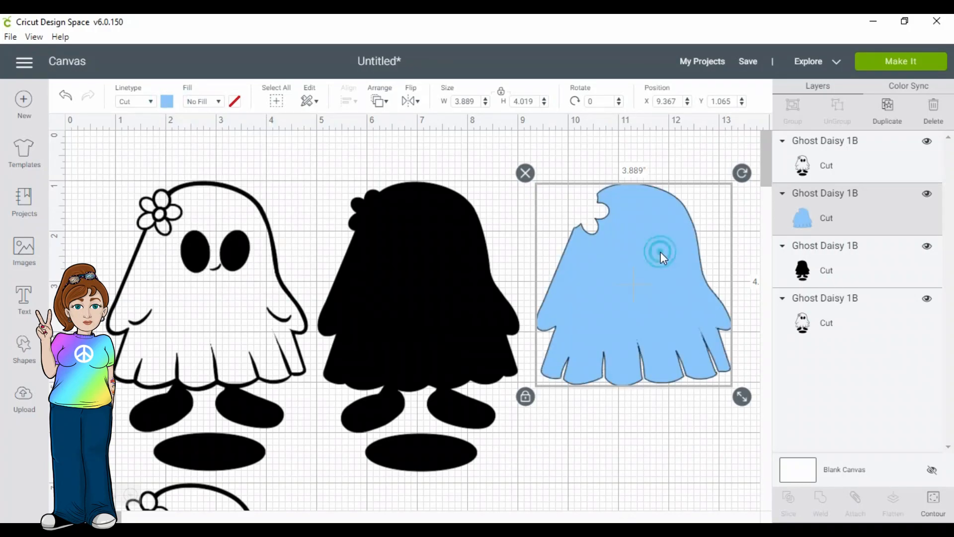
Step: Turn the contours of both eyes, both arm curves and the smile back on in the light blue dress shape
{"action": "left_click", "coordinate": [933, 502]}
{"action": "left_click_drag", "start_coordinate": [769, 205], "coordinate": [767, 234]}
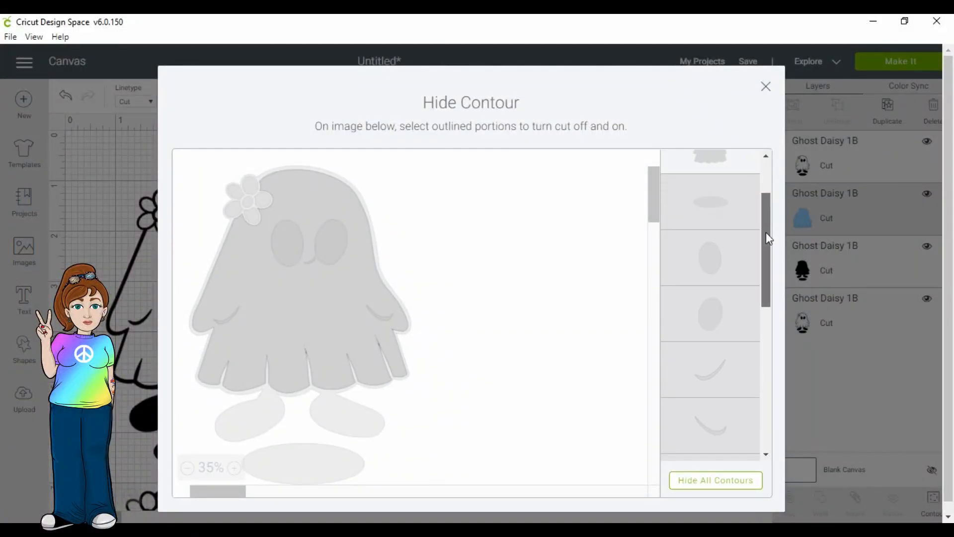
{"action": "left_click", "coordinate": [708, 309]}
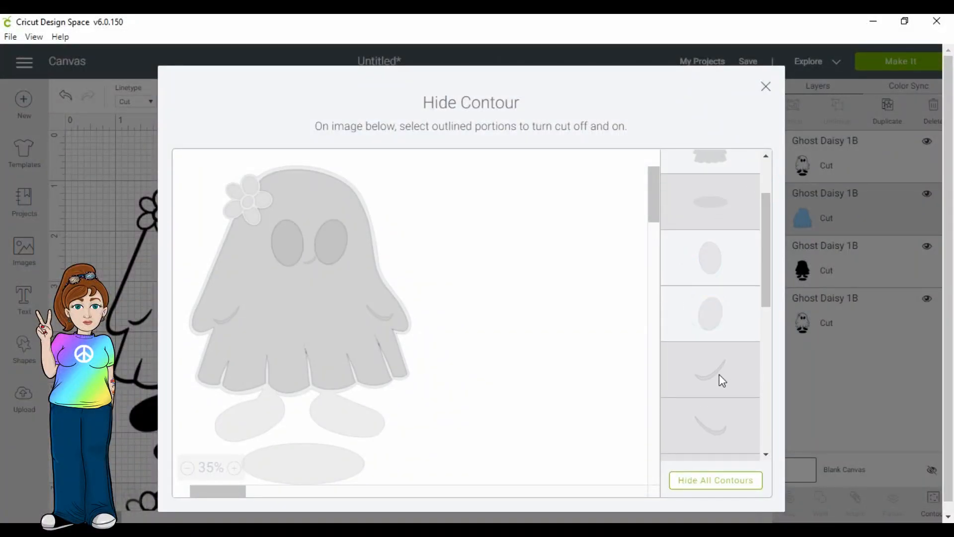
{"action": "left_click", "coordinate": [720, 373]}
{"action": "left_click", "coordinate": [719, 430]}
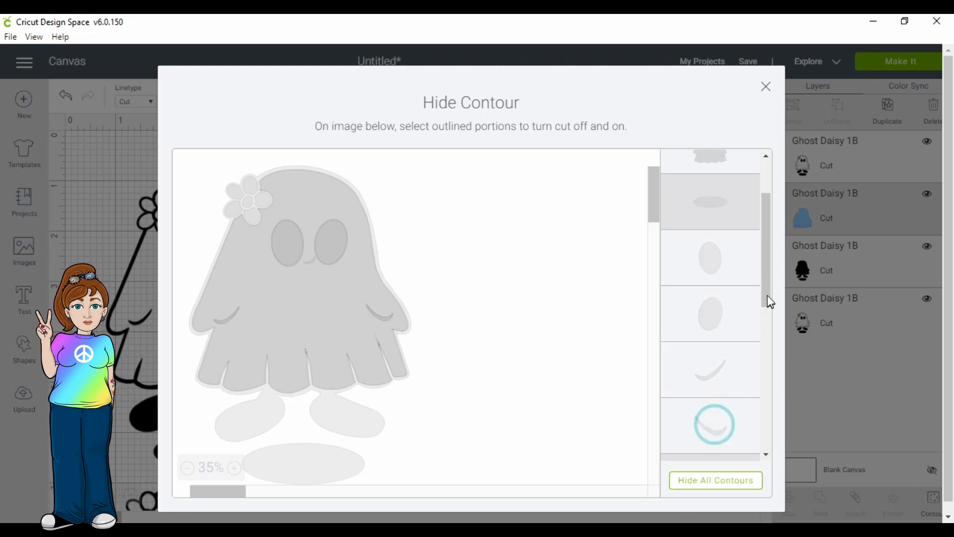
{"action": "left_click_drag", "start_coordinate": [762, 286], "coordinate": [760, 440]}
{"action": "left_click", "coordinate": [721, 435]}
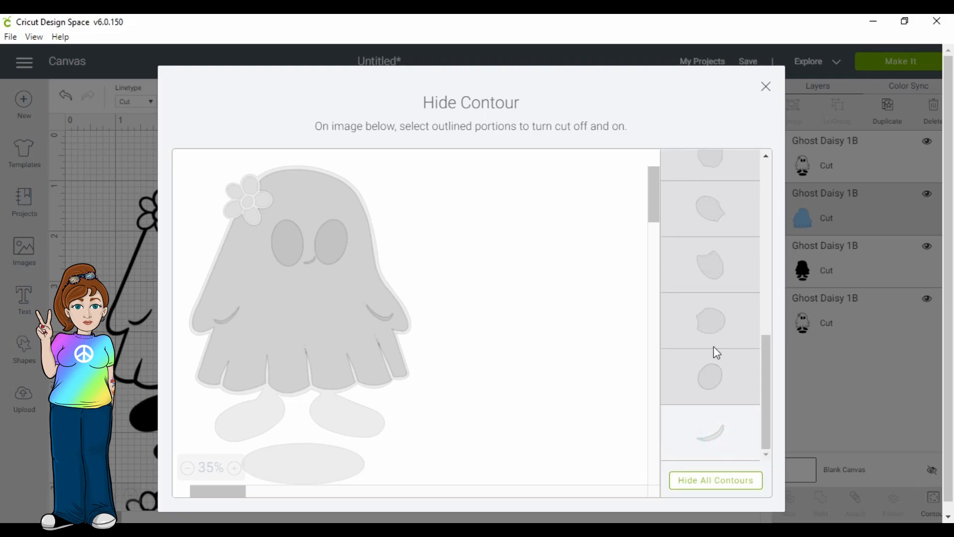
{"action": "left_click", "coordinate": [766, 88]}
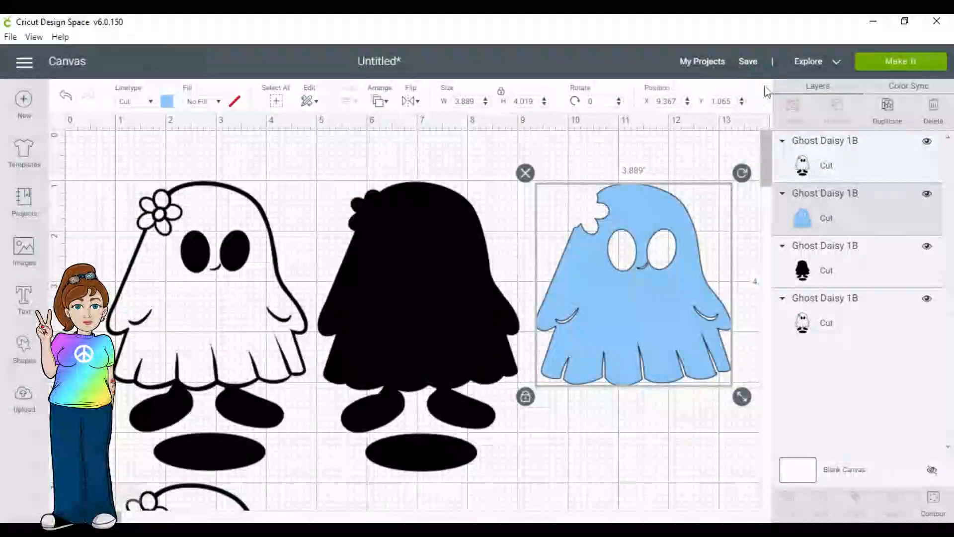
Step: Duplicate the ghost in the lower row and place the copy beside it
{"action": "left_click_drag", "start_coordinate": [765, 152], "coordinate": [768, 160]}
{"action": "left_click", "coordinate": [237, 265]}
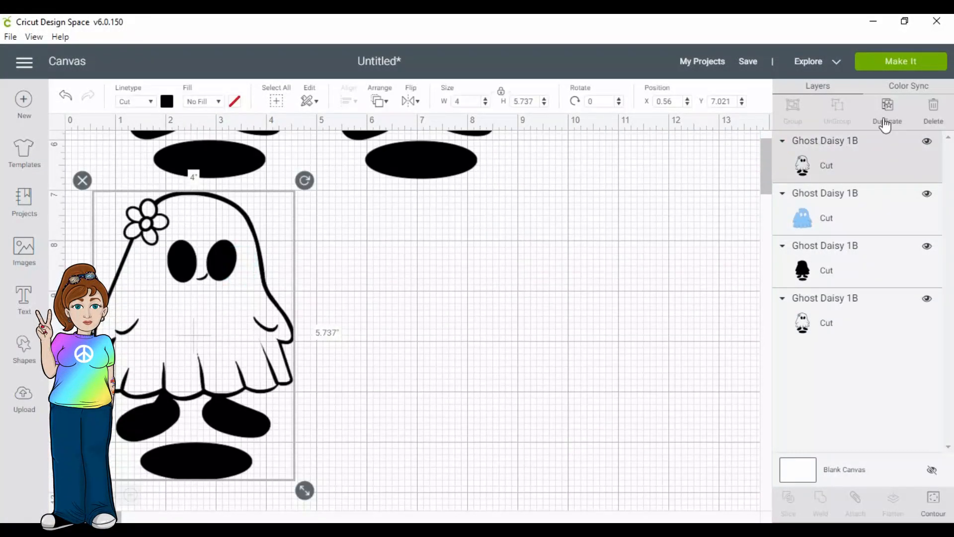
{"action": "left_click", "coordinate": [886, 112]}
{"action": "left_click_drag", "start_coordinate": [212, 309], "coordinate": [412, 295]}
Step: Hide the body, dress, shadow, eye and arm contours and the first three petals on the left ghost of the lower row
{"action": "left_click", "coordinate": [209, 298]}
{"action": "left_click", "coordinate": [932, 502]}
{"action": "left_click", "coordinate": [732, 155]}
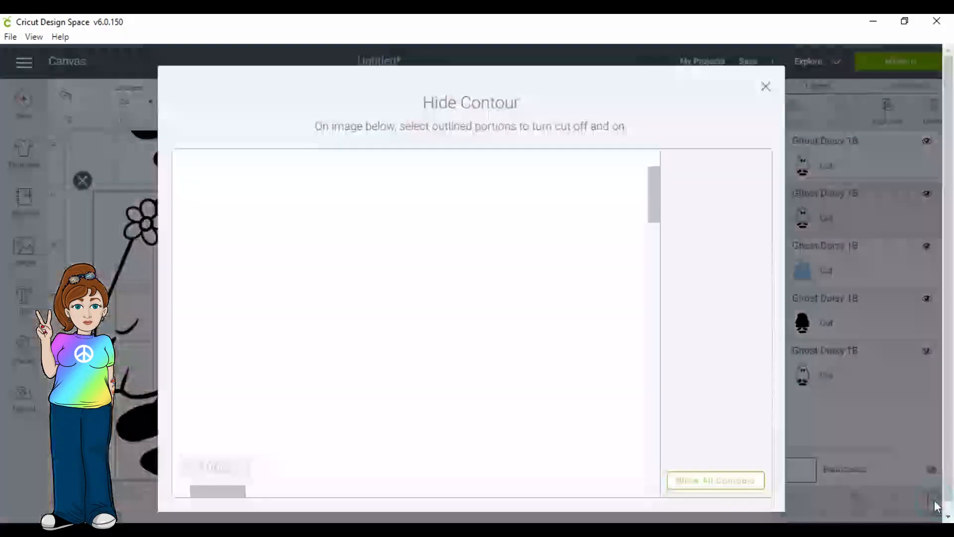
{"action": "left_click", "coordinate": [725, 233]}
{"action": "left_click", "coordinate": [720, 290]}
{"action": "left_click_drag", "start_coordinate": [766, 236], "coordinate": [765, 375]}
{"action": "left_click", "coordinate": [714, 329]}
{"action": "left_click", "coordinate": [728, 347]}
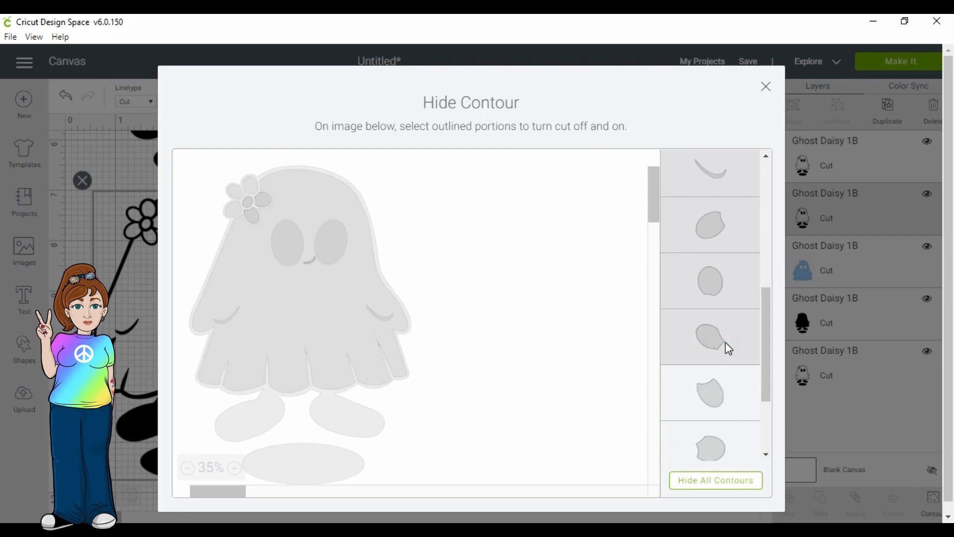
Step: Hide the remaining petals and the smile on the same ghost and colour the leftover flower centre orange
{"action": "left_click", "coordinate": [723, 393]}
{"action": "left_click", "coordinate": [715, 439]}
{"action": "scroll", "coordinate": [765, 373], "scroll_direction": "down", "scroll_amount": 3}
{"action": "left_click", "coordinate": [712, 431]}
{"action": "left_click", "coordinate": [765, 86]}
{"action": "left_click", "coordinate": [167, 102]}
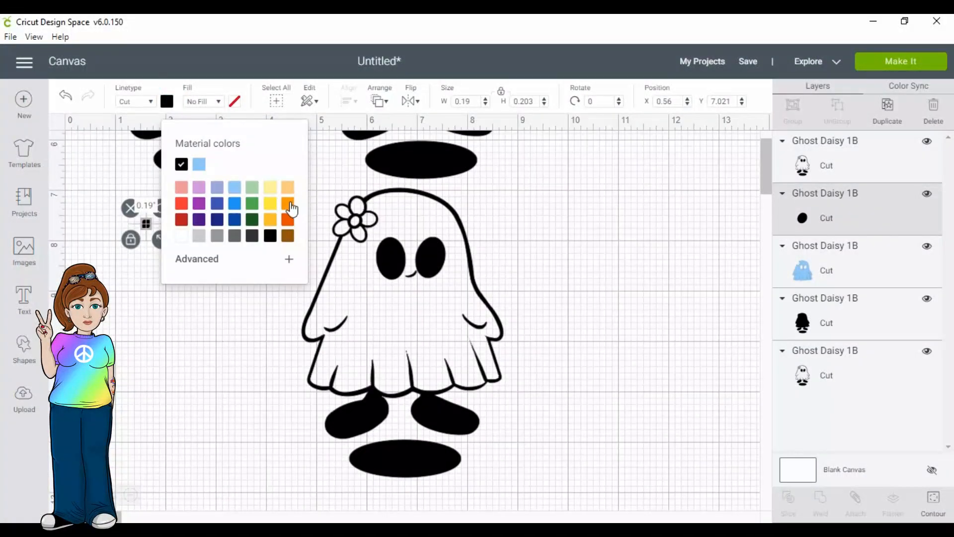
{"action": "left_click", "coordinate": [291, 209]}
Step: Hide all contours except the five flower petals on the remaining full ghost in the lower row
{"action": "left_click", "coordinate": [405, 328]}
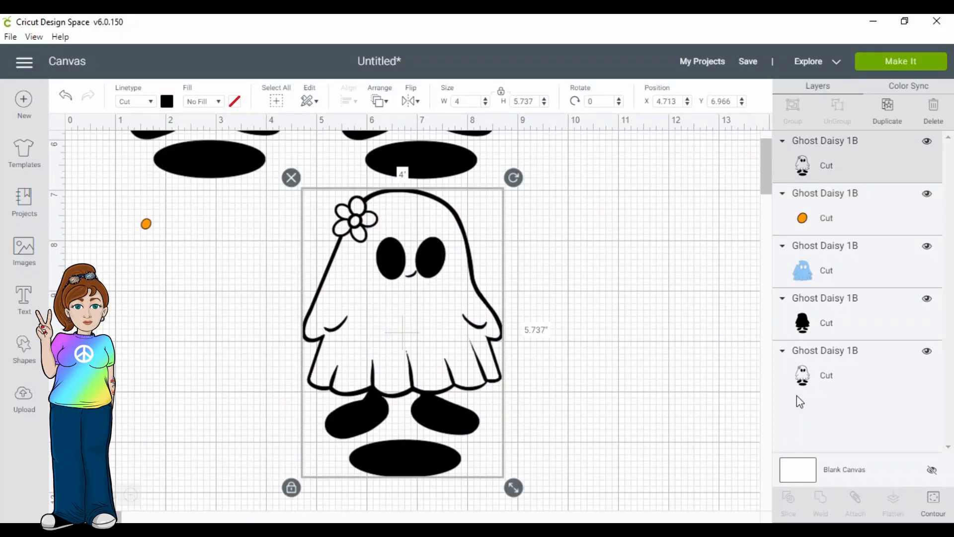
{"action": "left_click", "coordinate": [934, 502]}
{"action": "scroll", "coordinate": [722, 294], "scroll_direction": "down", "scroll_amount": 2}
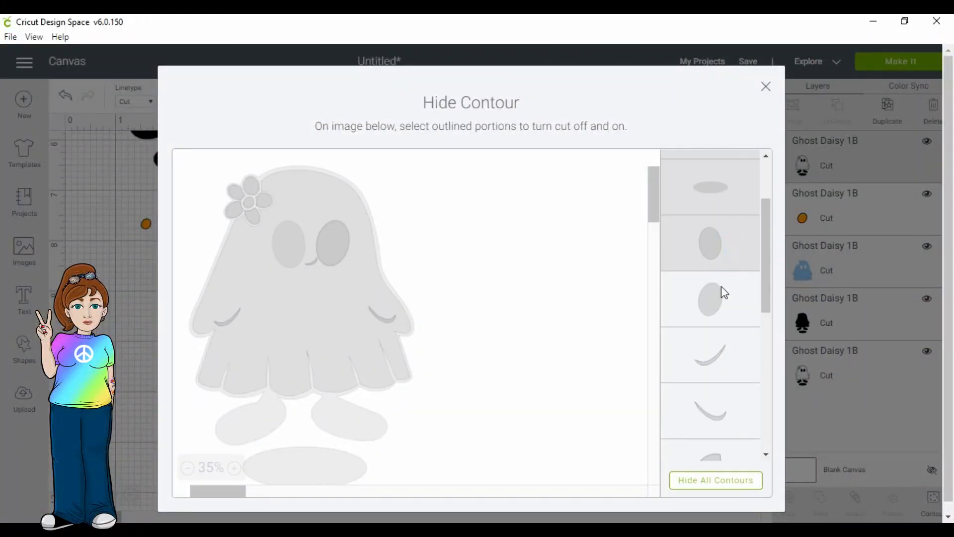
{"action": "scroll", "coordinate": [721, 287], "scroll_direction": "down", "scroll_amount": 2}
{"action": "left_click", "coordinate": [716, 316]}
{"action": "scroll", "coordinate": [748, 310], "scroll_direction": "down", "scroll_amount": 4}
{"action": "left_click", "coordinate": [729, 392]}
{"action": "left_click", "coordinate": [766, 87]}
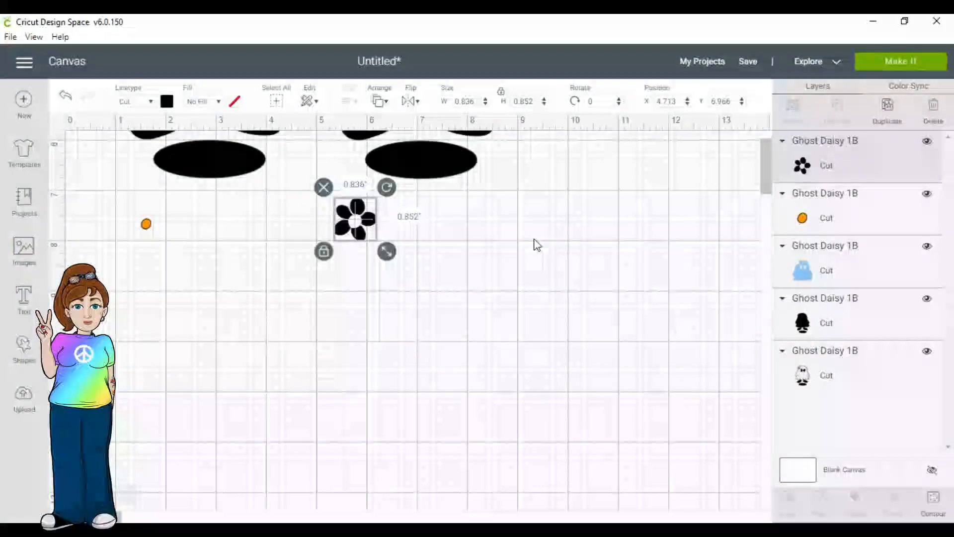
Step: Hide the layer of the original full ghost and change the flower petals' material colour to yellow
{"action": "left_click", "coordinate": [927, 351]}
{"action": "left_click_drag", "start_coordinate": [764, 186], "coordinate": [771, 149]}
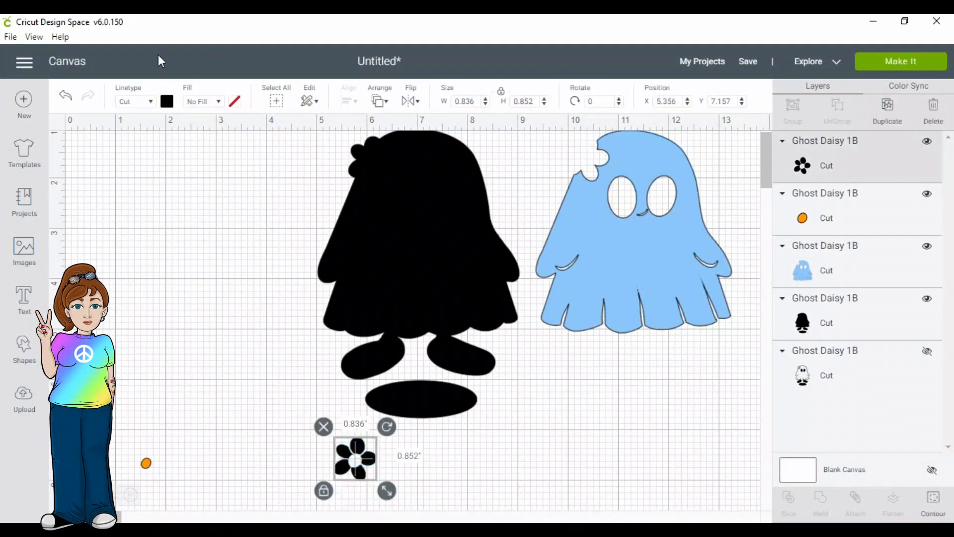
{"action": "left_click", "coordinate": [166, 101]}
{"action": "left_click", "coordinate": [271, 209]}
Step: Arrange the pieces in a row: the black silhouette, the blue dress, the orange flower centre and the yellow petals
{"action": "left_click_drag", "start_coordinate": [410, 226], "coordinate": [168, 227]}
{"action": "left_click_drag", "start_coordinate": [666, 228], "coordinate": [421, 242]}
{"action": "left_click", "coordinate": [146, 464]}
{"action": "left_click_drag", "start_coordinate": [148, 466], "coordinate": [516, 202]}
{"action": "left_click_drag", "start_coordinate": [356, 458], "coordinate": [560, 199]}
{"action": "scroll", "coordinate": [769, 165], "scroll_direction": "up", "scroll_amount": 2}
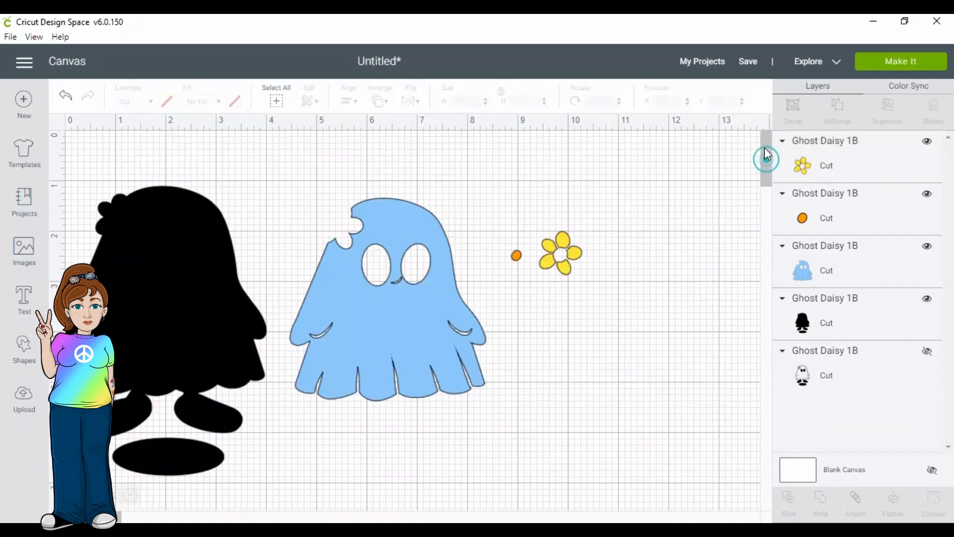
Step: Move the black silhouette and the blue dress slightly up the canvas so their top edges roughly line up
{"action": "left_click_drag", "start_coordinate": [206, 252], "coordinate": [211, 246]}
{"action": "left_click_drag", "start_coordinate": [364, 297], "coordinate": [363, 280]}
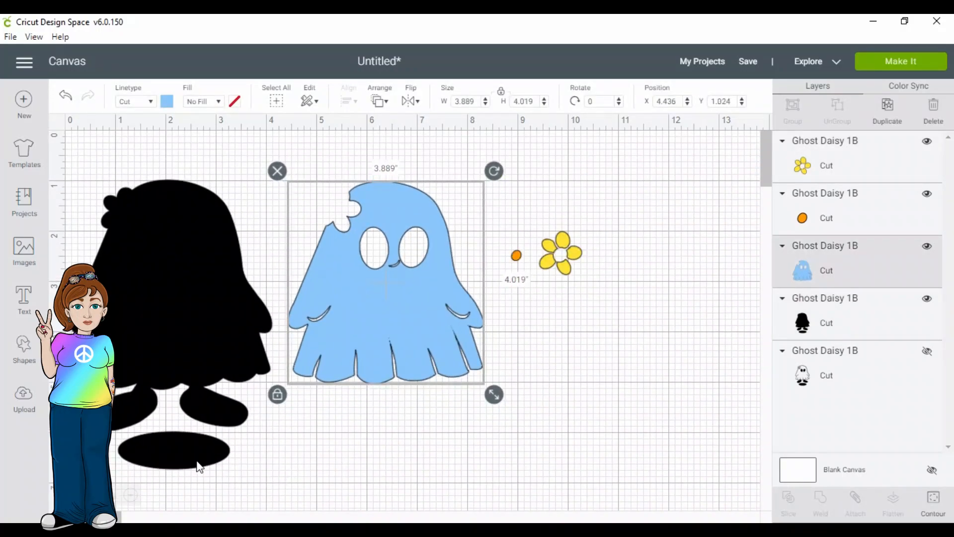
{"action": "left_click_drag", "start_coordinate": [200, 467], "coordinate": [202, 470]}
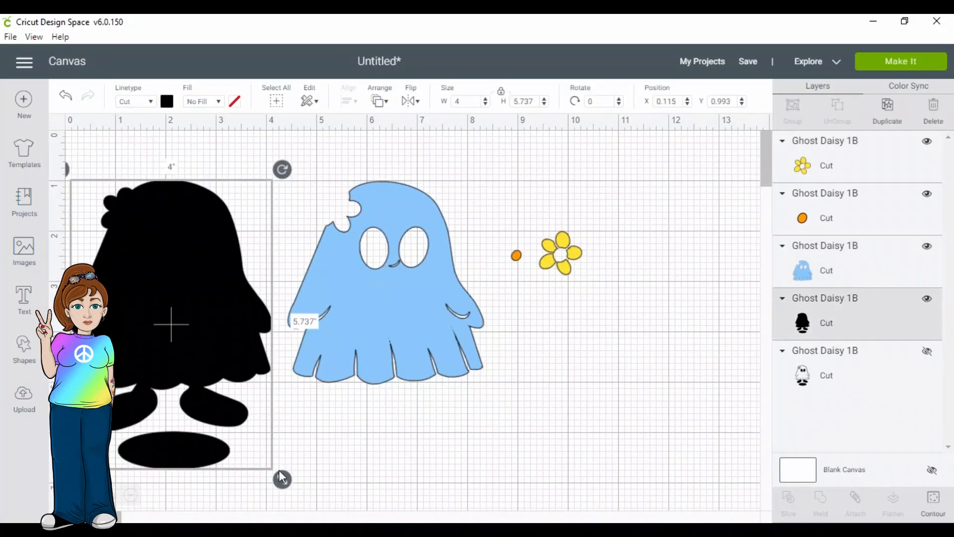
{"action": "left_click", "coordinate": [383, 336]}
{"action": "mouse_move", "coordinate": [383, 335]}
{"action": "left_mouse_down"}
{"action": "mouse_move", "coordinate": [166, 332]}
{"action": "mouse_move", "coordinate": [386, 335]}
{"action": "left_mouse_up"}
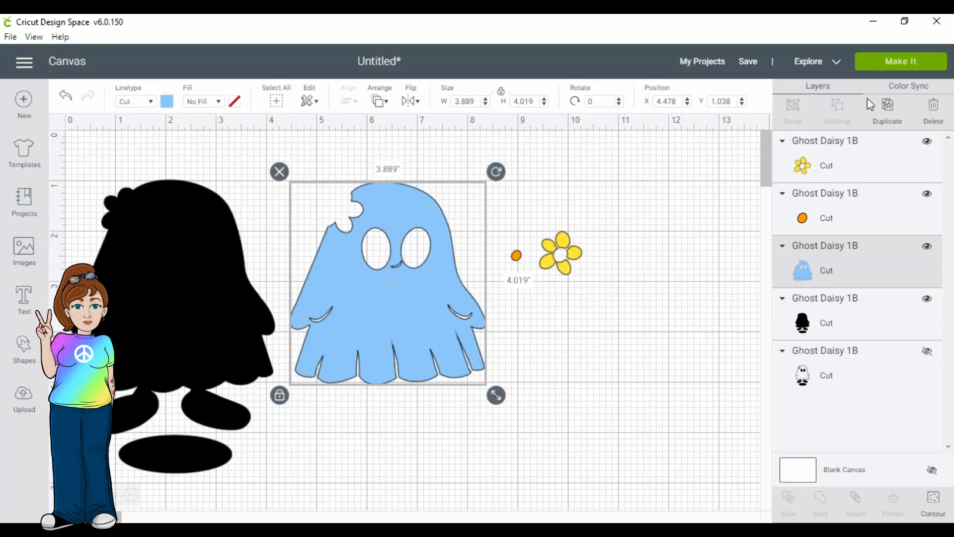
Step: Send the project to mat preparation, turn on mirroring for the black, orange, yellow and blue mats, and return to the first mat
{"action": "left_click", "coordinate": [920, 63]}
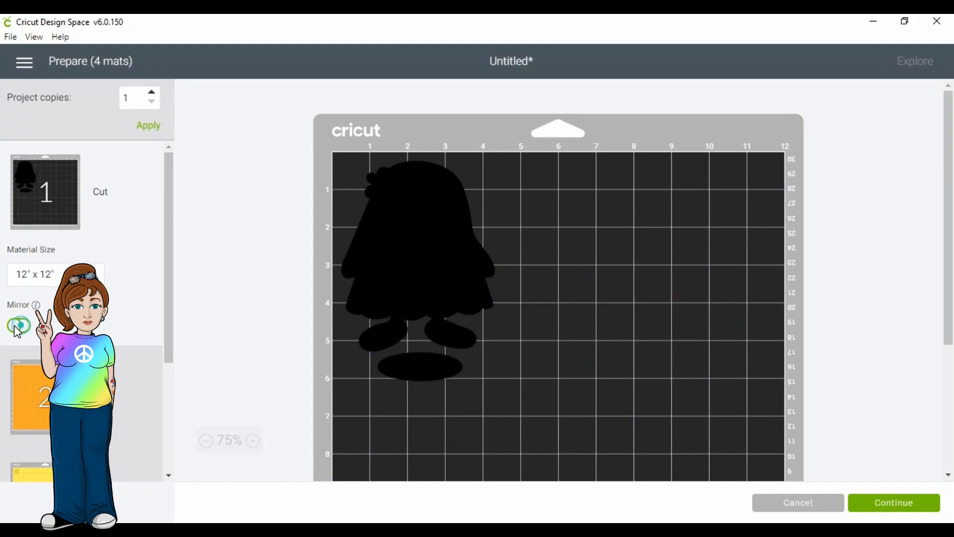
{"action": "left_click", "coordinate": [18, 325]}
{"action": "left_click", "coordinate": [24, 388]}
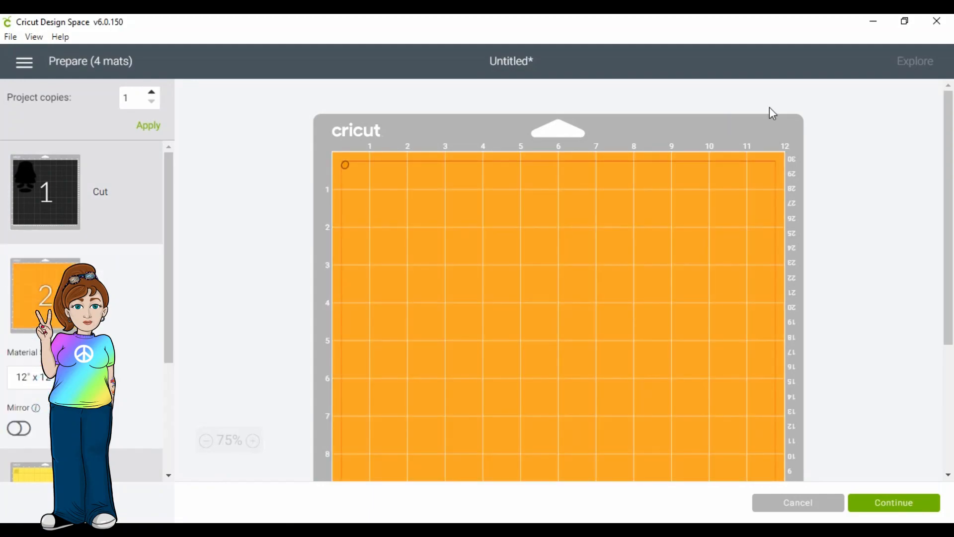
{"action": "left_click", "coordinate": [19, 429]}
{"action": "left_click_drag", "start_coordinate": [166, 337], "coordinate": [174, 458]}
{"action": "left_click", "coordinate": [57, 329]}
{"action": "left_click", "coordinate": [15, 360]}
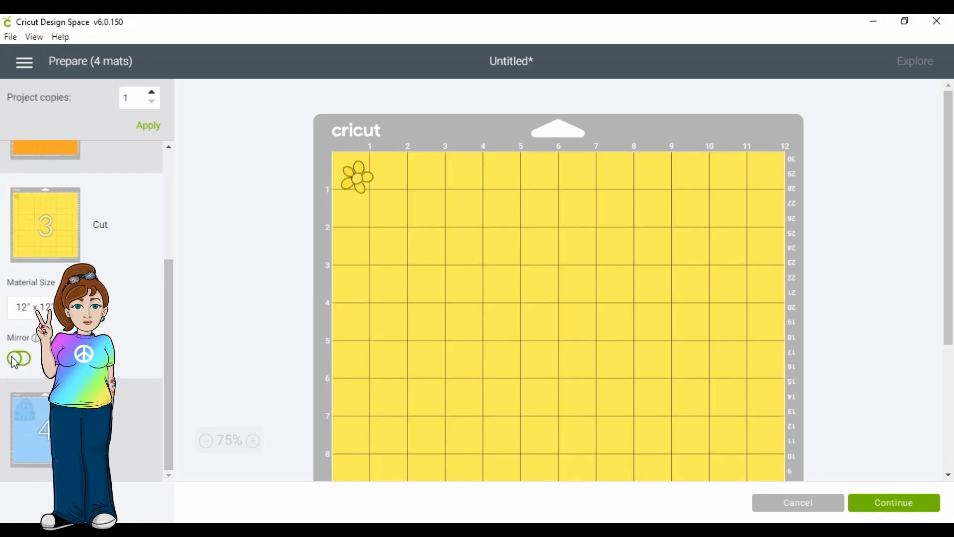
{"action": "left_click", "coordinate": [39, 437]}
{"action": "left_click", "coordinate": [18, 467]}
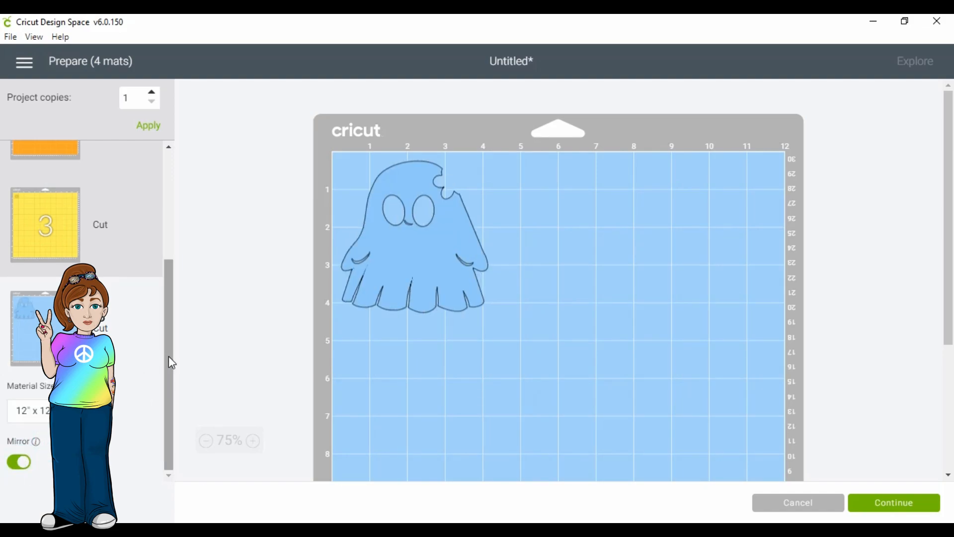
{"action": "left_click_drag", "start_coordinate": [171, 362], "coordinate": [176, 175]}
{"action": "left_click", "coordinate": [44, 185]}
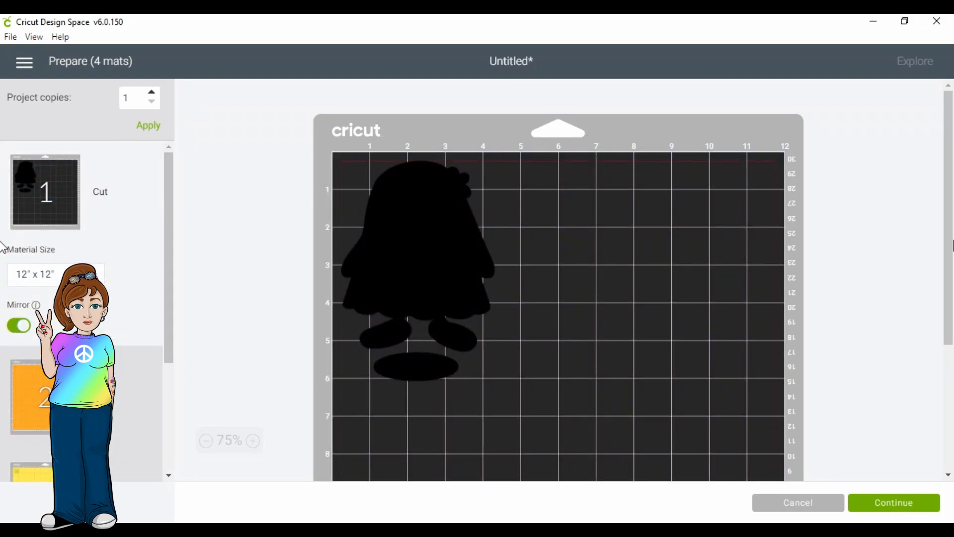
Step: Continue to the cutting stage, select the Air 2 Bluetooth machine and set the base material to Everyday Iron-On
{"action": "left_click", "coordinate": [913, 508]}
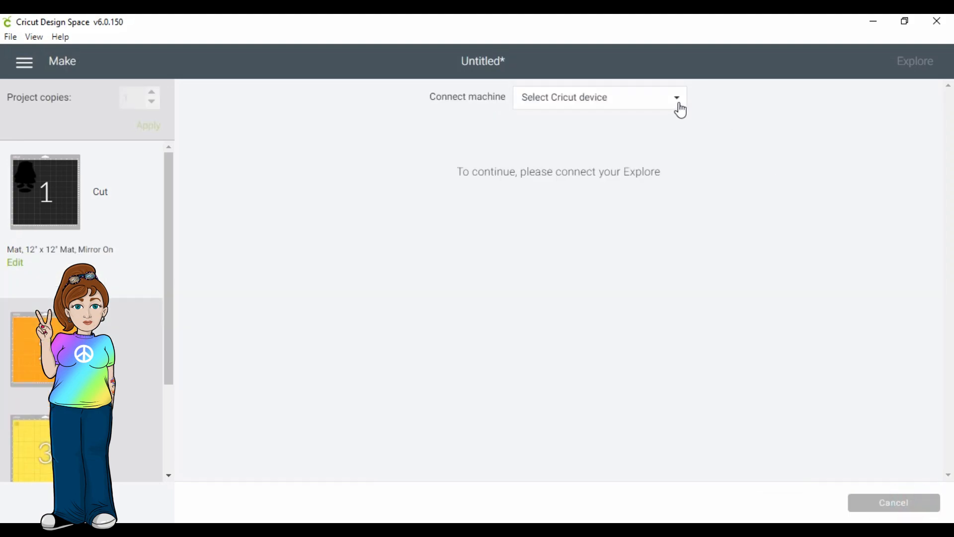
{"action": "left_click", "coordinate": [679, 102]}
{"action": "left_click", "coordinate": [643, 145]}
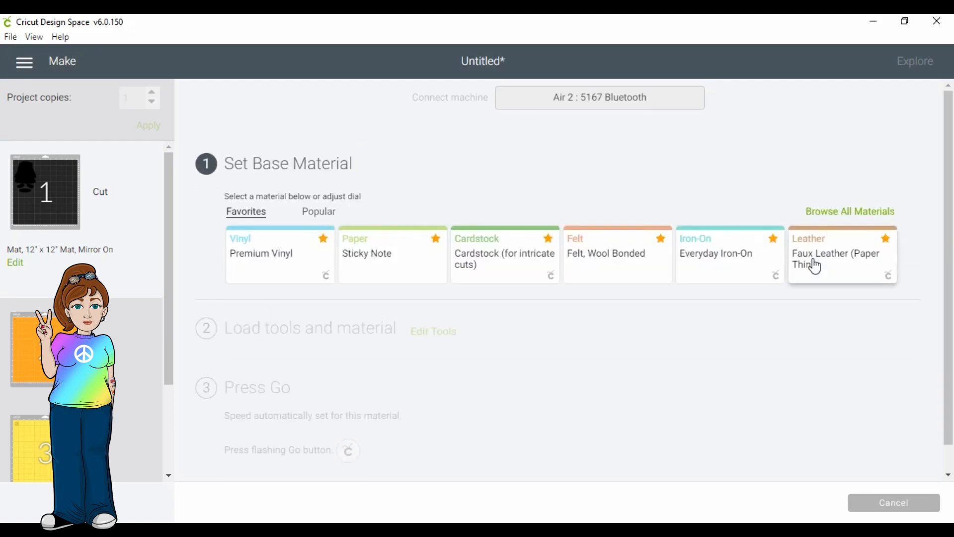
{"action": "left_click", "coordinate": [721, 254]}
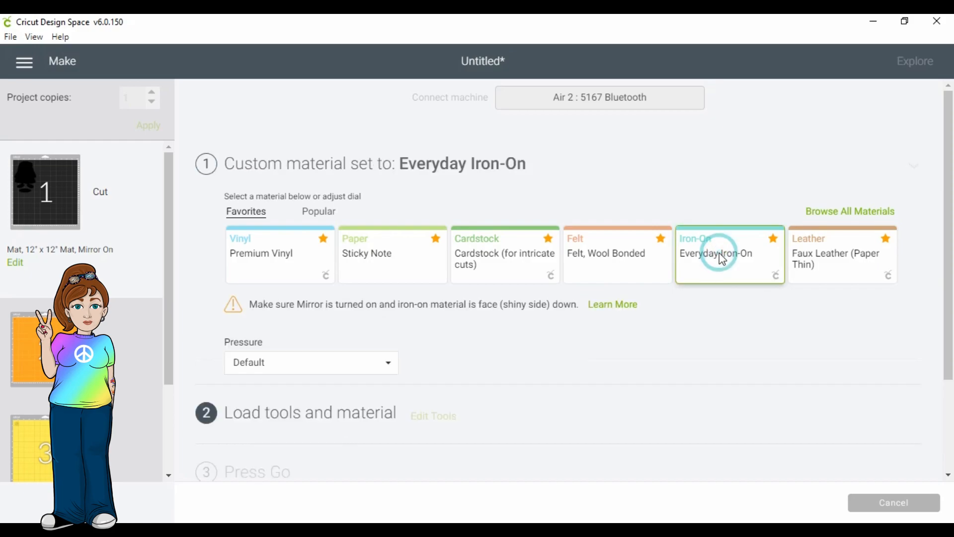